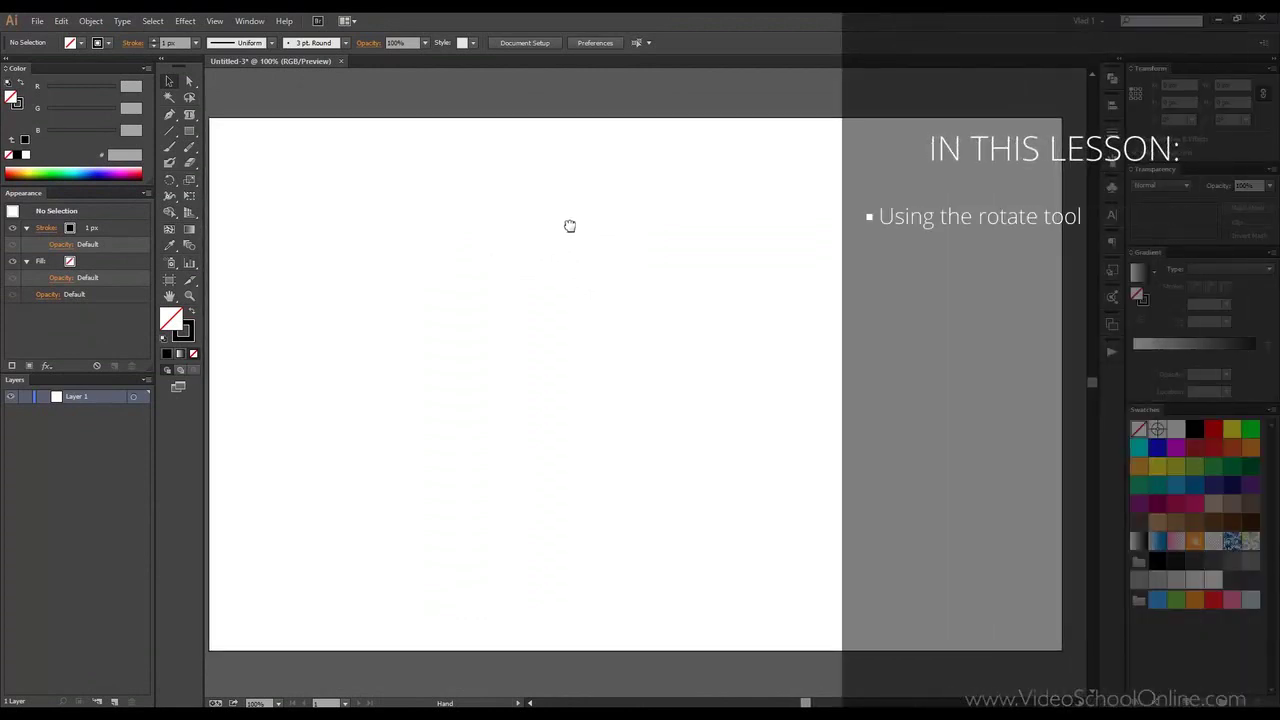
Draw two long slanted lines converging across the upper half of the artboard, about 996 px and 977 px wide.
drag(566, 223, 574, 225)
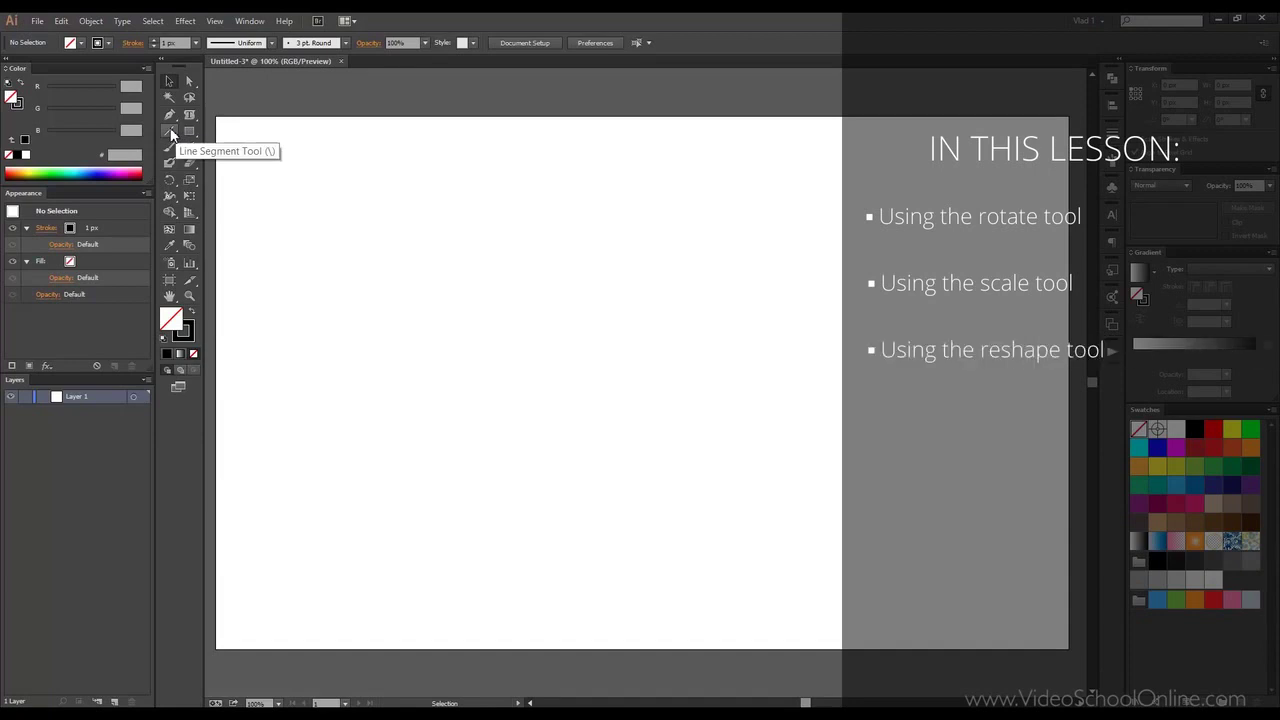
click(170, 131)
drag(282, 216, 944, 264)
drag(290, 372, 941, 304)
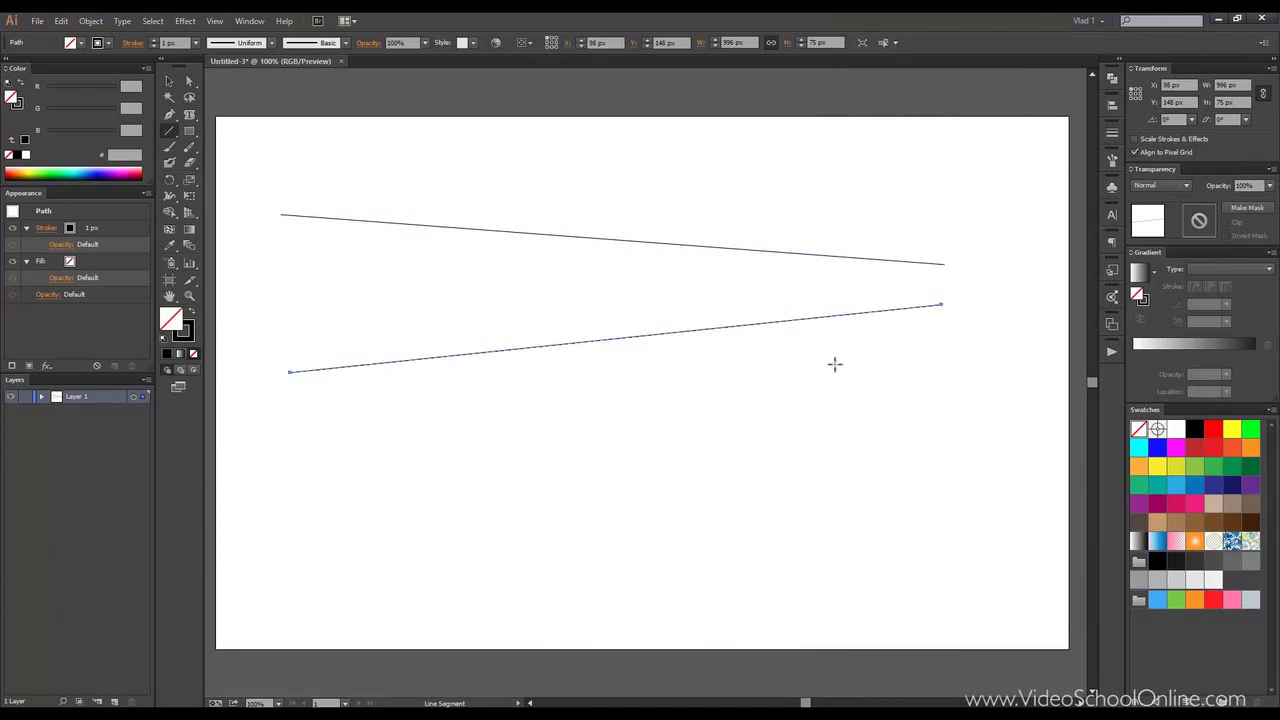
Confirm the Line Segment tool options and draw a rising diagonal about 606 px long at about 45° across both lines.
double_click(169, 130)
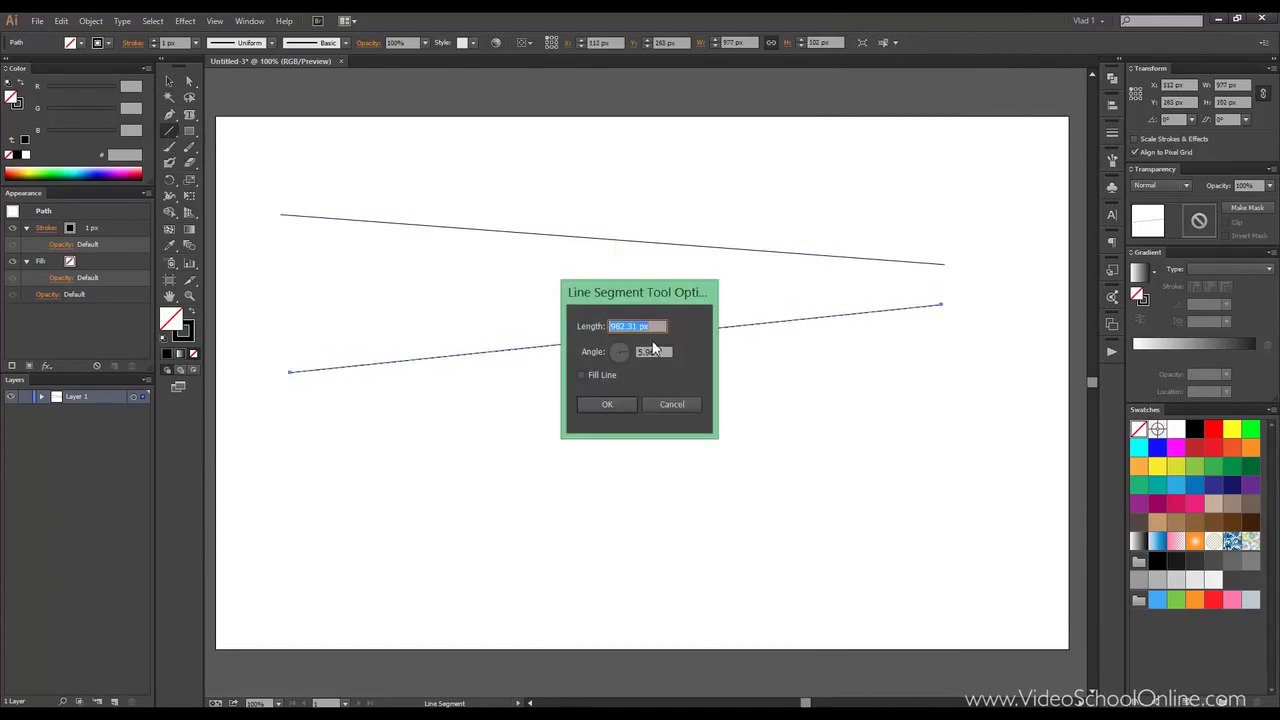
click(580, 376)
click(614, 404)
drag(510, 485, 793, 200)
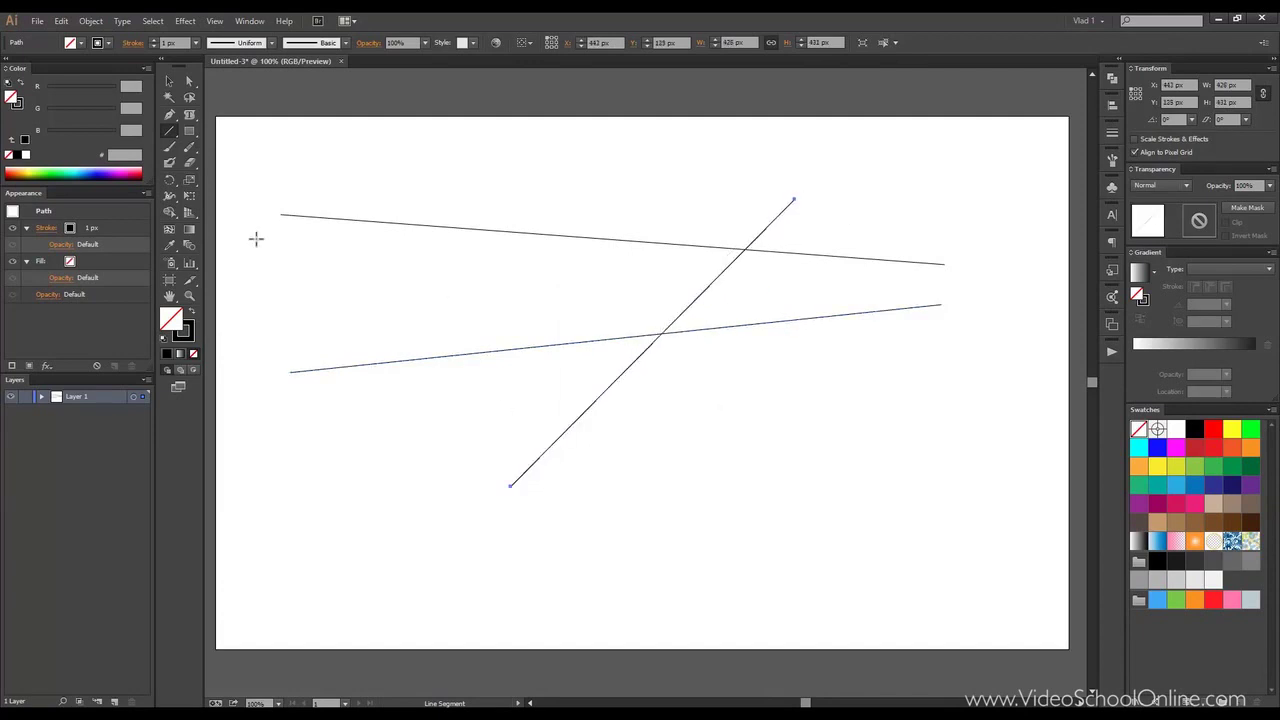
click(308, 184)
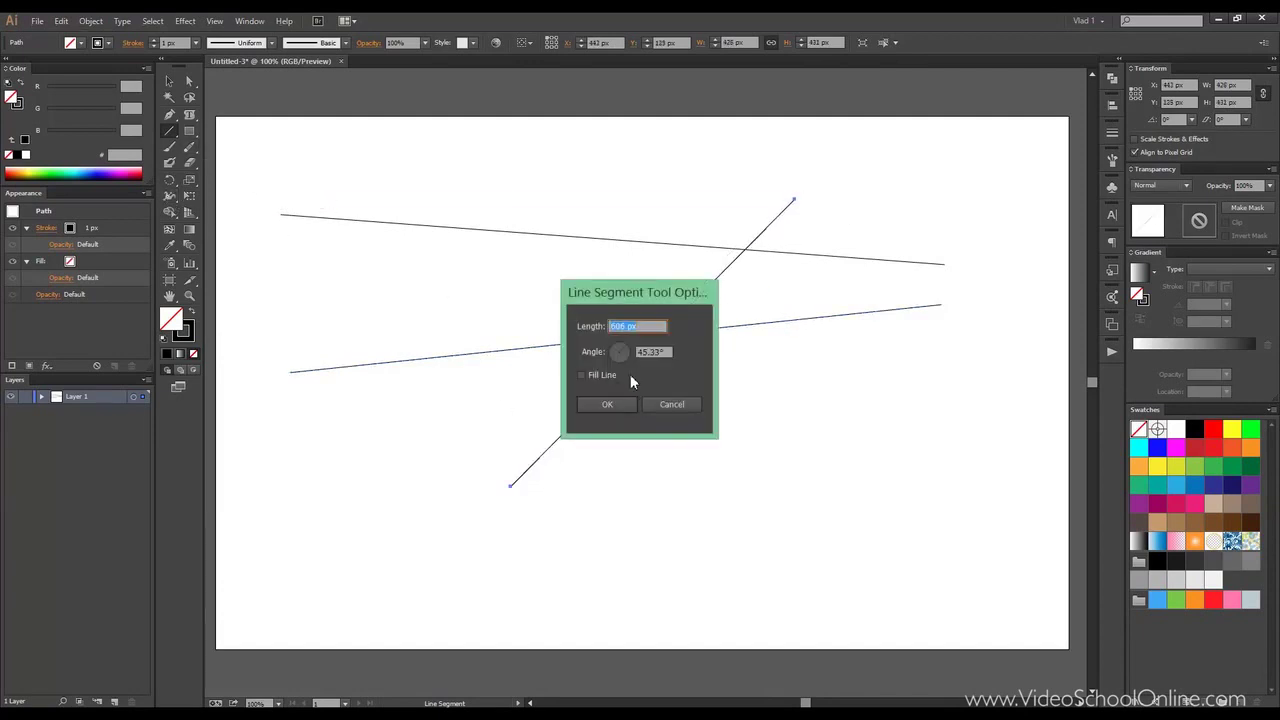
drag(571, 296, 473, 213)
click(575, 323)
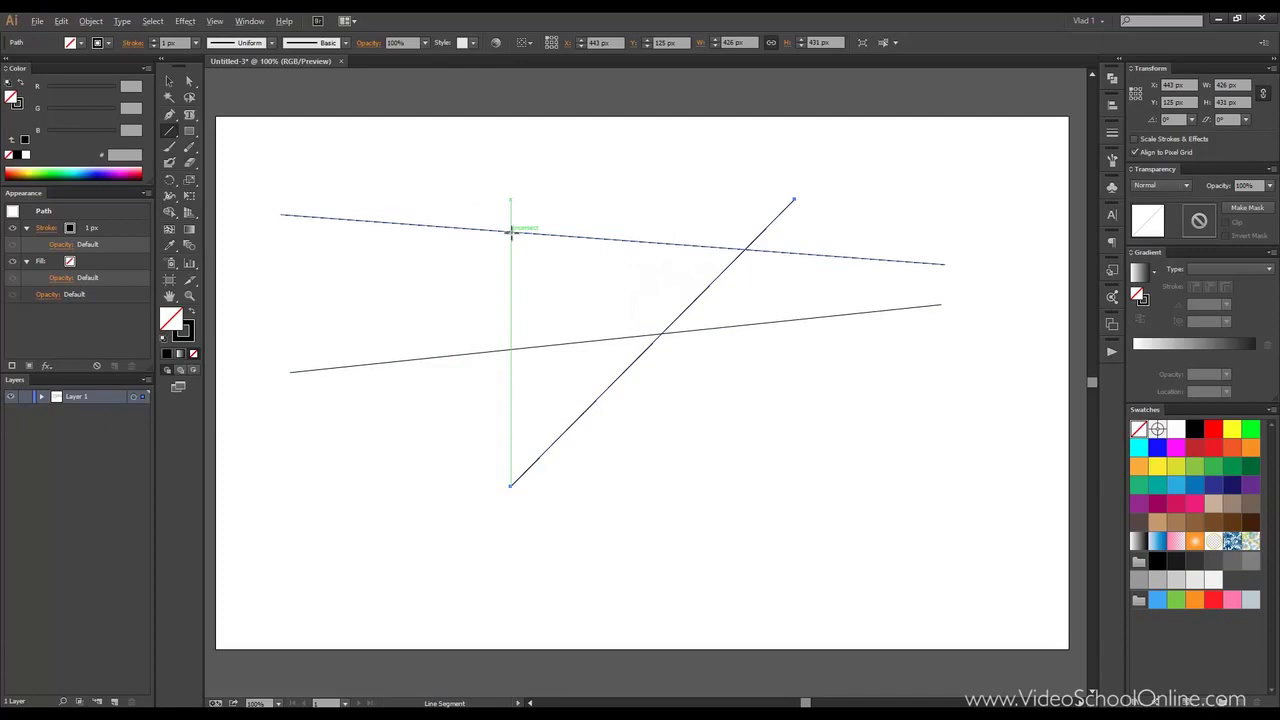
Create a 606 px line at a 56° angle, starting from a point on the upper slanted line.
click(511, 232)
drag(517, 228, 675, 204)
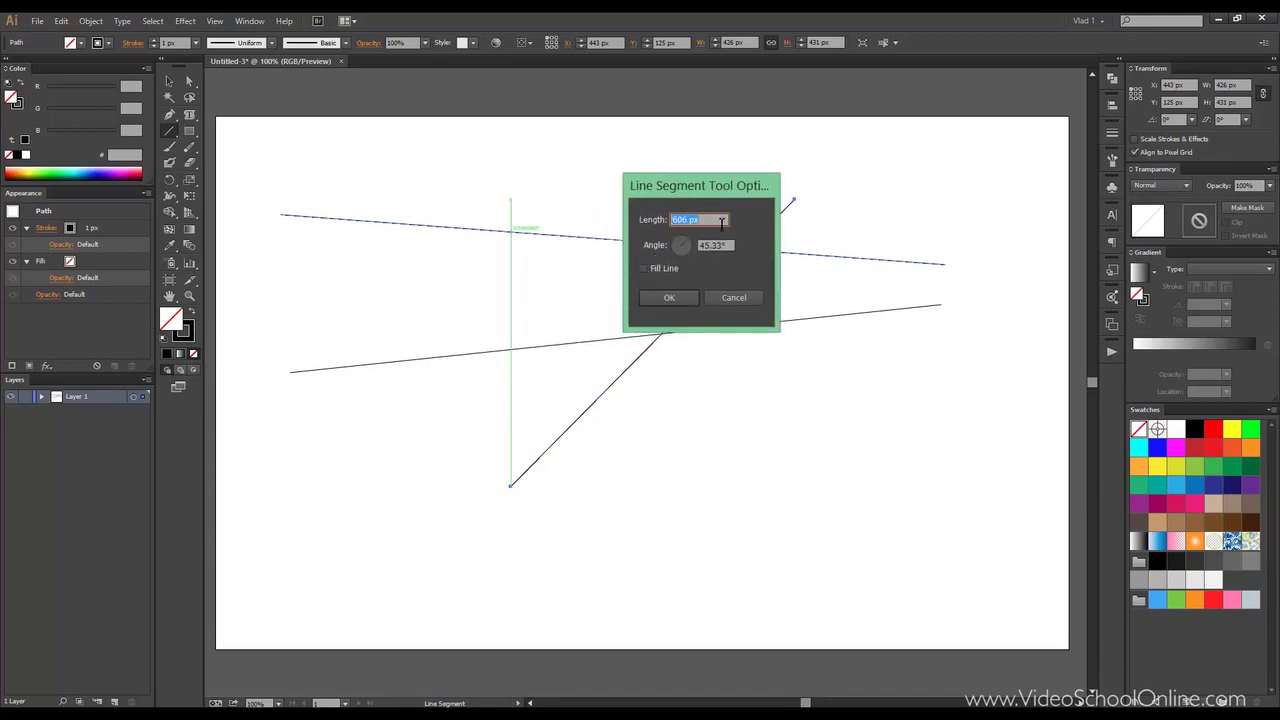
key(Tab)
text(56)
click(668, 298)
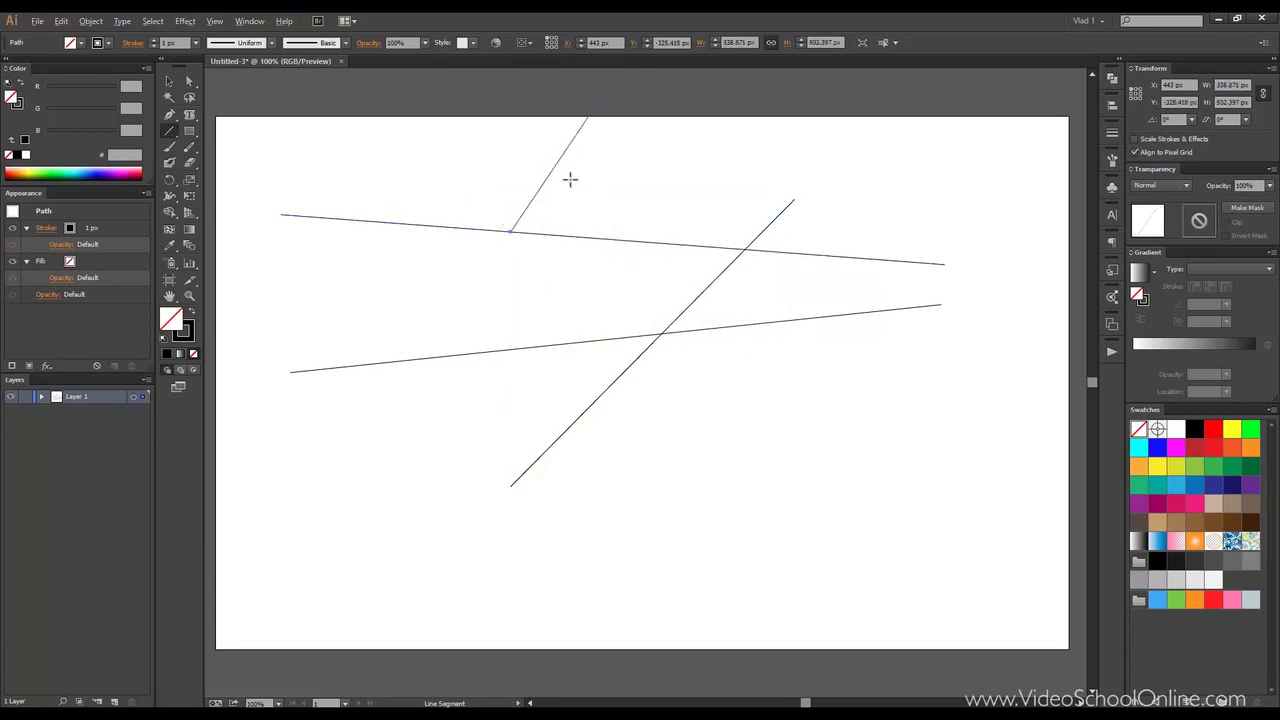
drag(570, 178, 617, 180)
key(space)
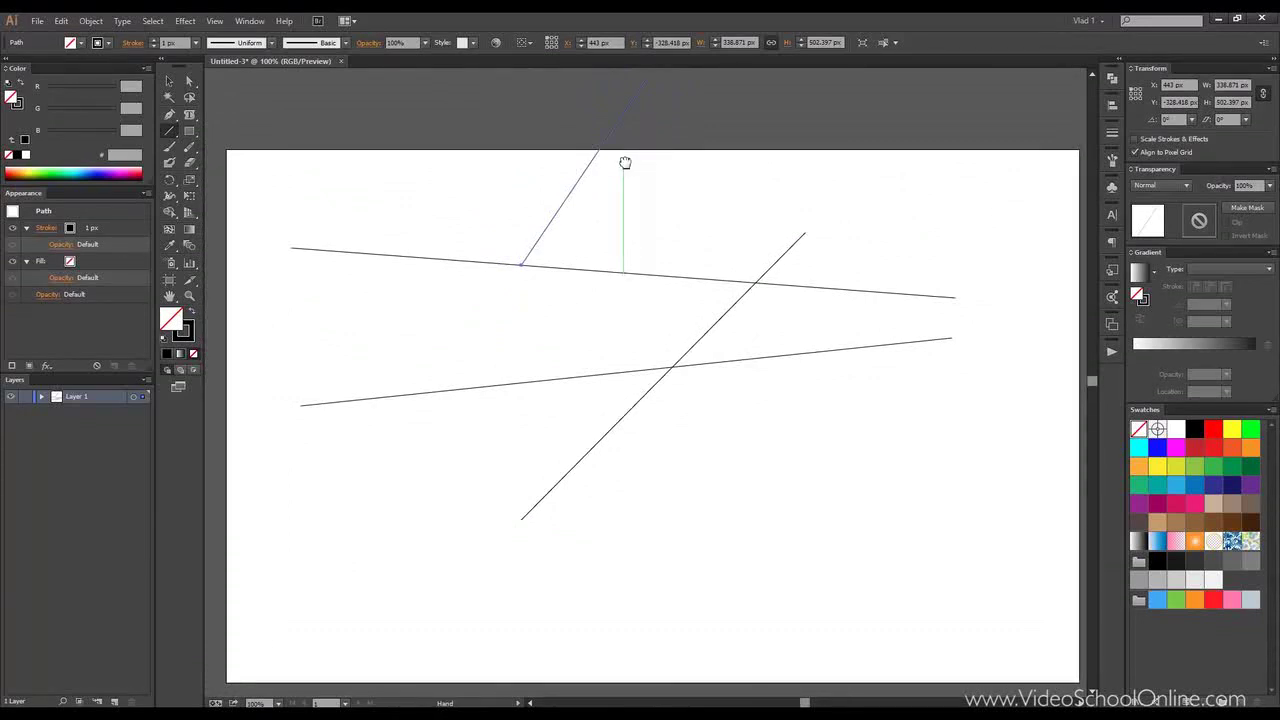
mouse_move(625, 163)
mouse_down()
mouse_move(629, 180)
mouse_move(471, 146)
mouse_move(608, 147)
mouse_move(607, 170)
mouse_up()
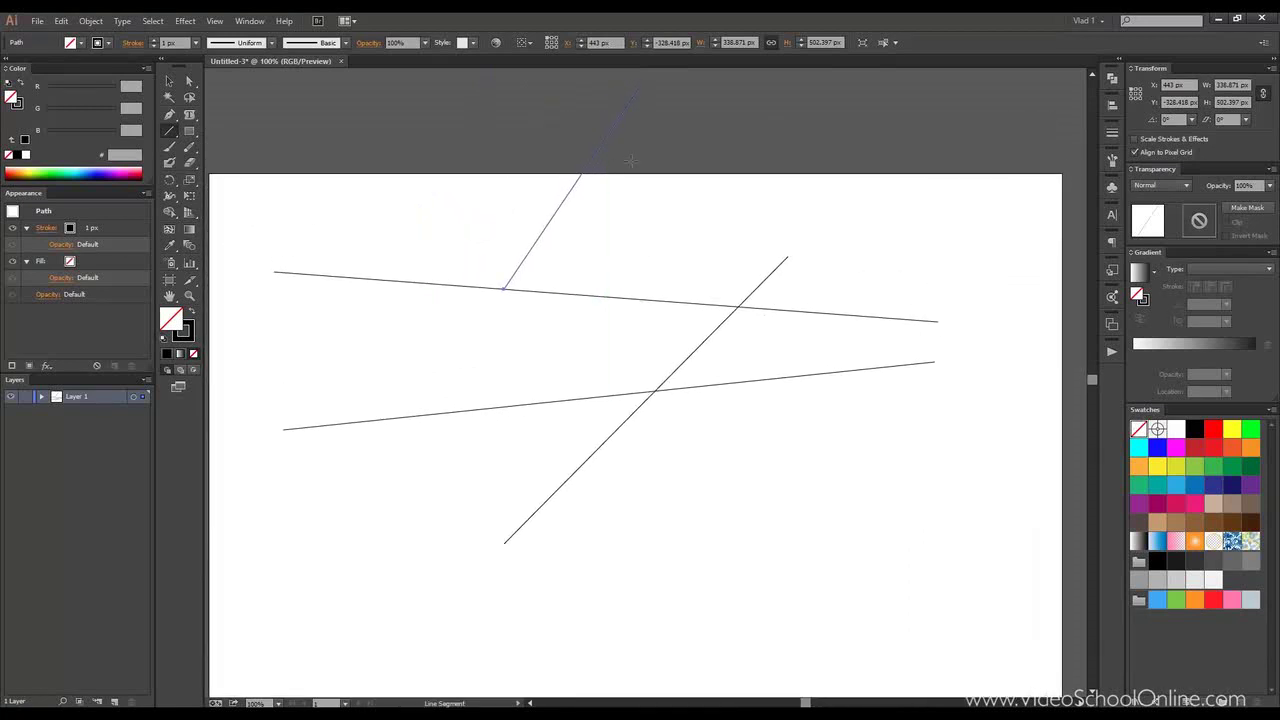
mouse_move(616, 122)
mouse_down()
mouse_move(618, 197)
mouse_move(603, 174)
mouse_move(637, 146)
mouse_move(611, 180)
mouse_up()
key(space)
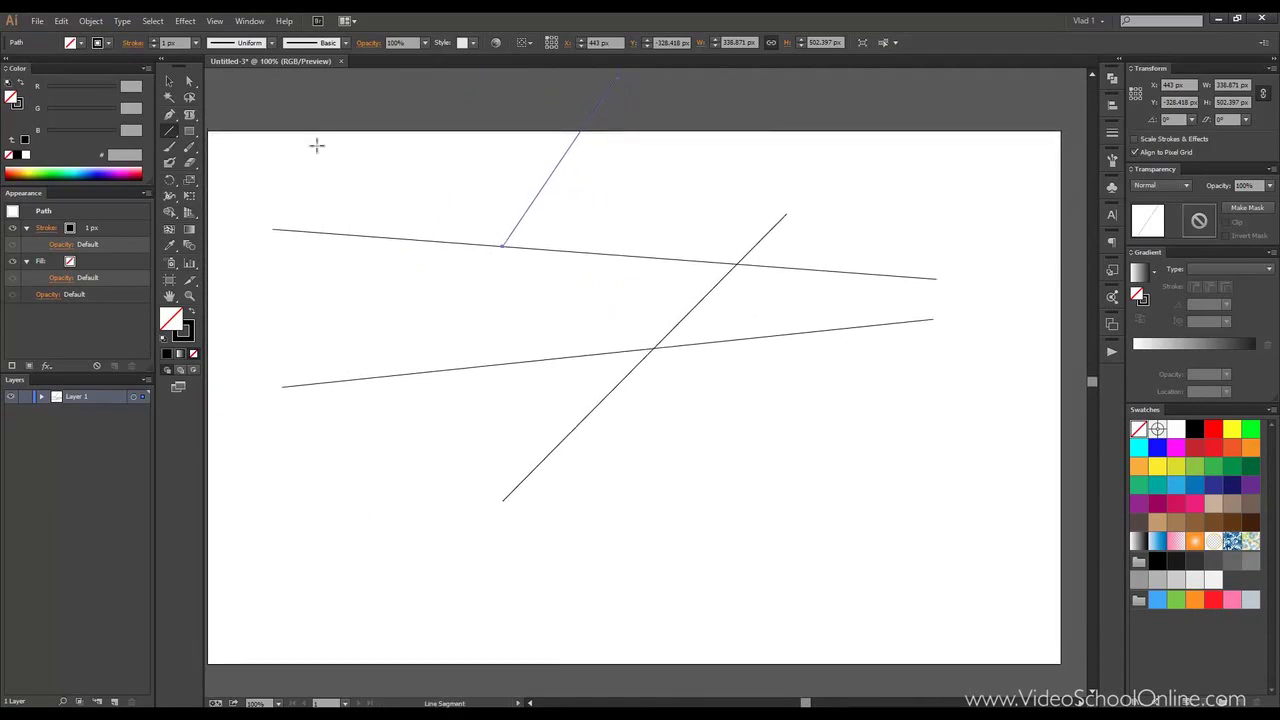
Draw three nested arcs with the Arc tool from a shared lower start point, each about 815 px wide, with decreasing heights.
click(172, 136)
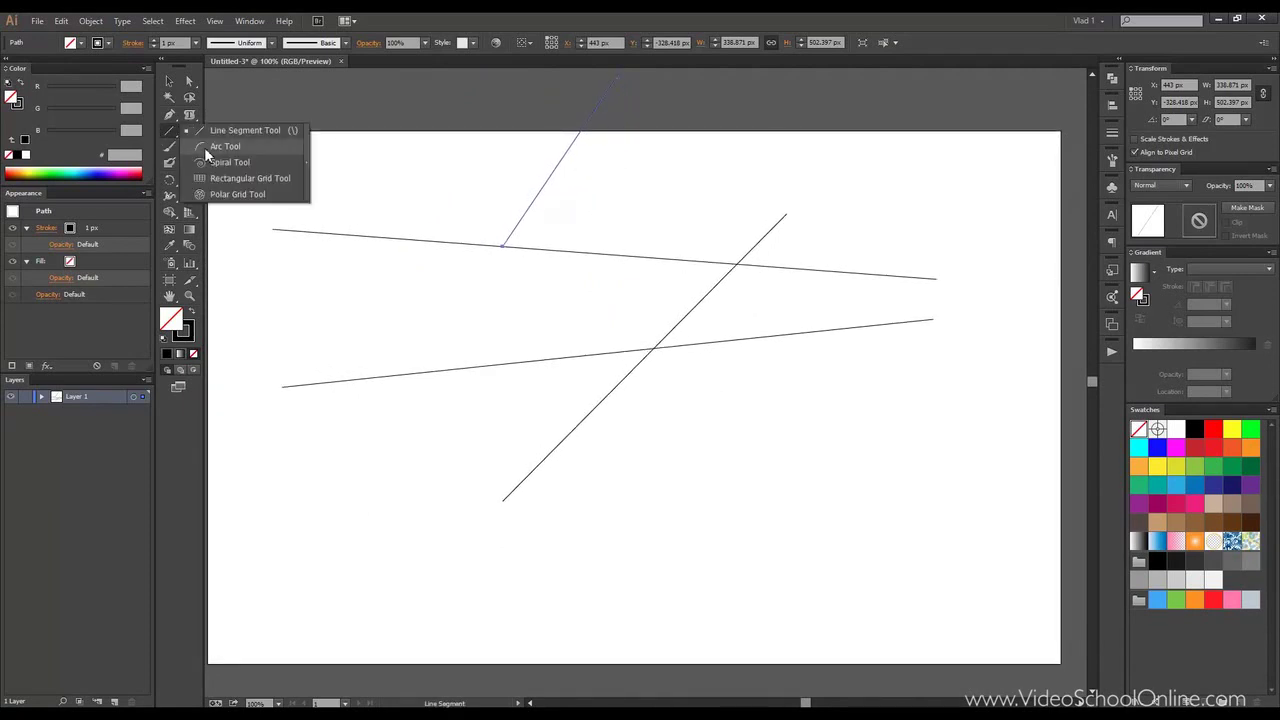
click(204, 147)
drag(331, 464, 873, 156)
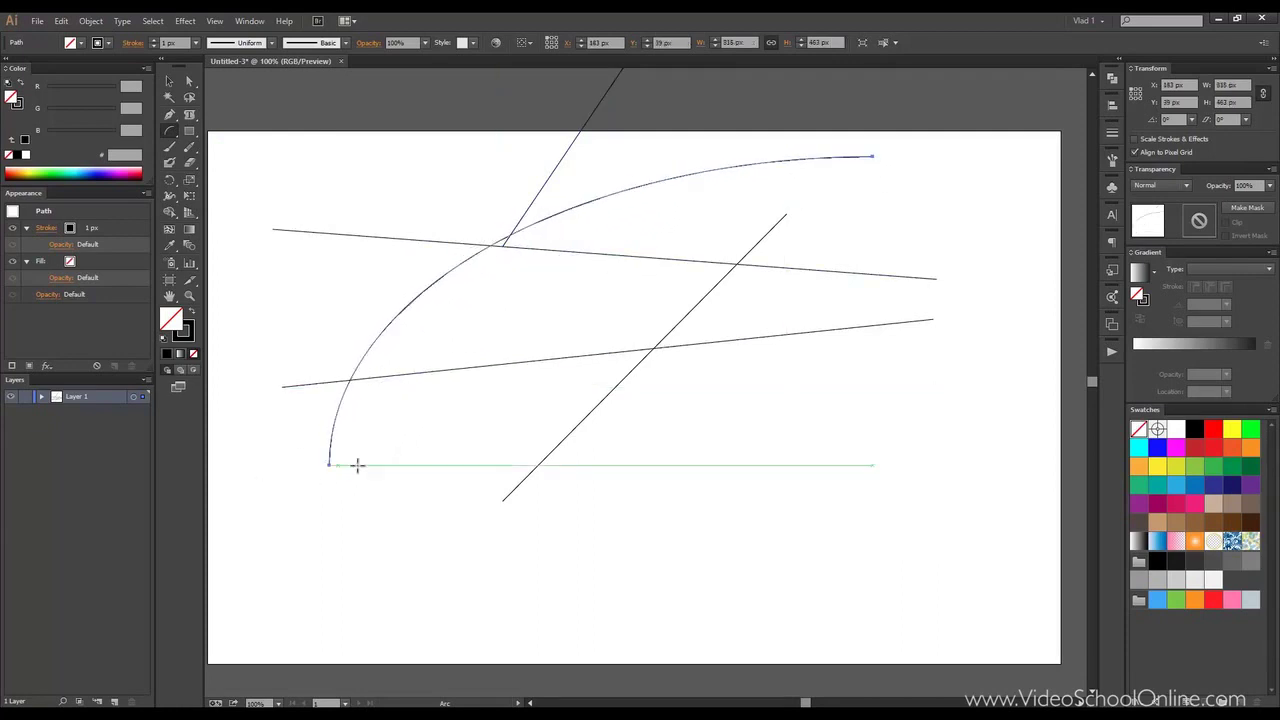
drag(331, 463, 873, 184)
drag(331, 465, 873, 210)
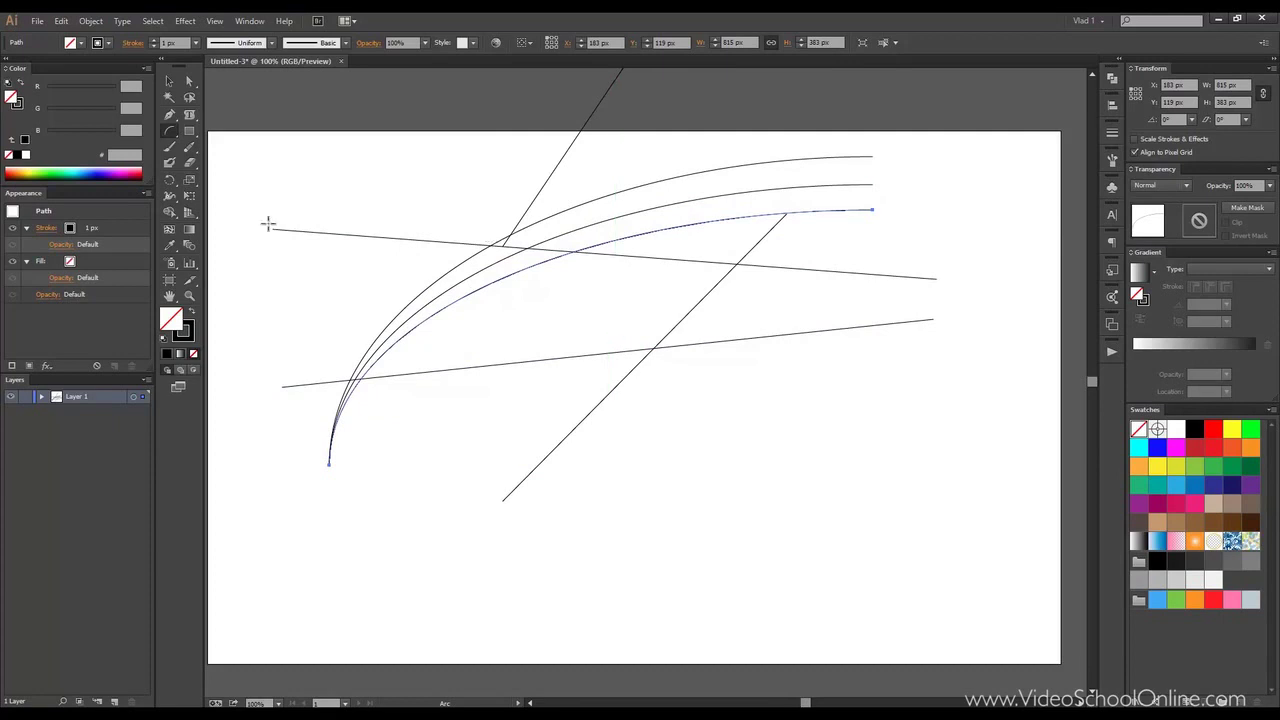
double_click(169, 130)
drag(590, 265, 410, 220)
click(516, 370)
Create an open arc of 815 by 383 px based along the X axis, with its slope set fully concave.
click(537, 362)
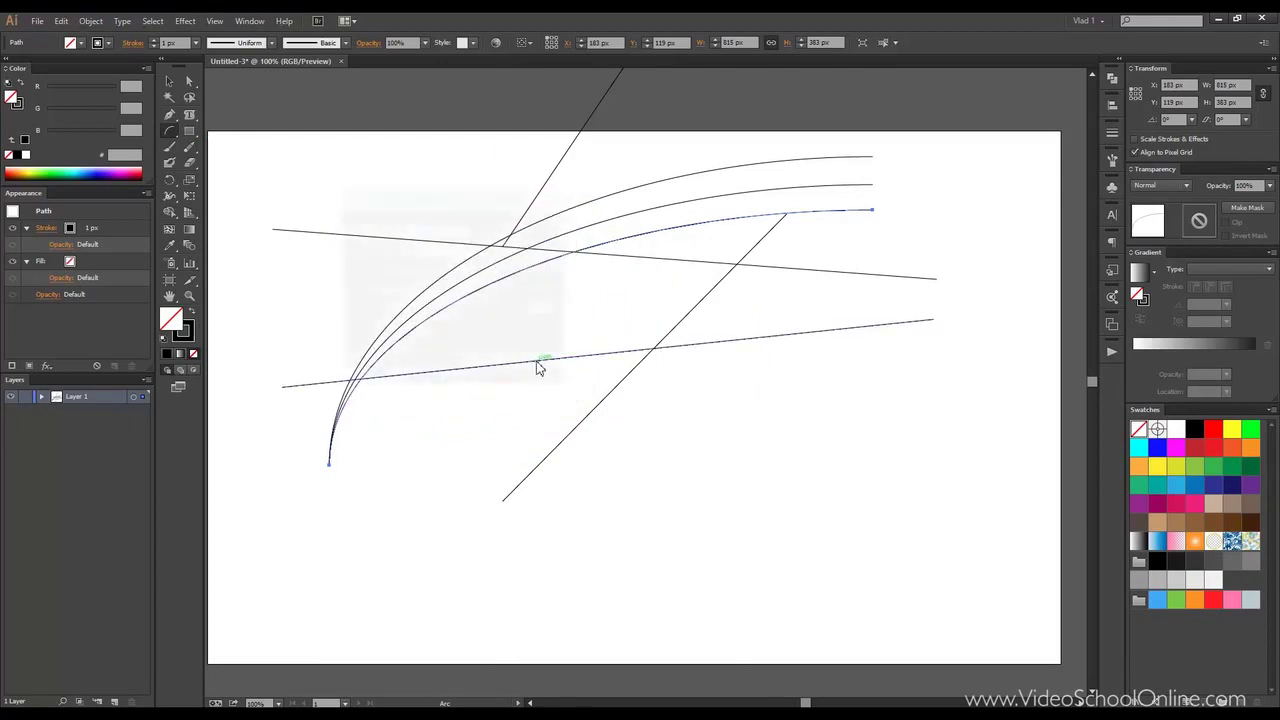
drag(453, 203, 948, 239)
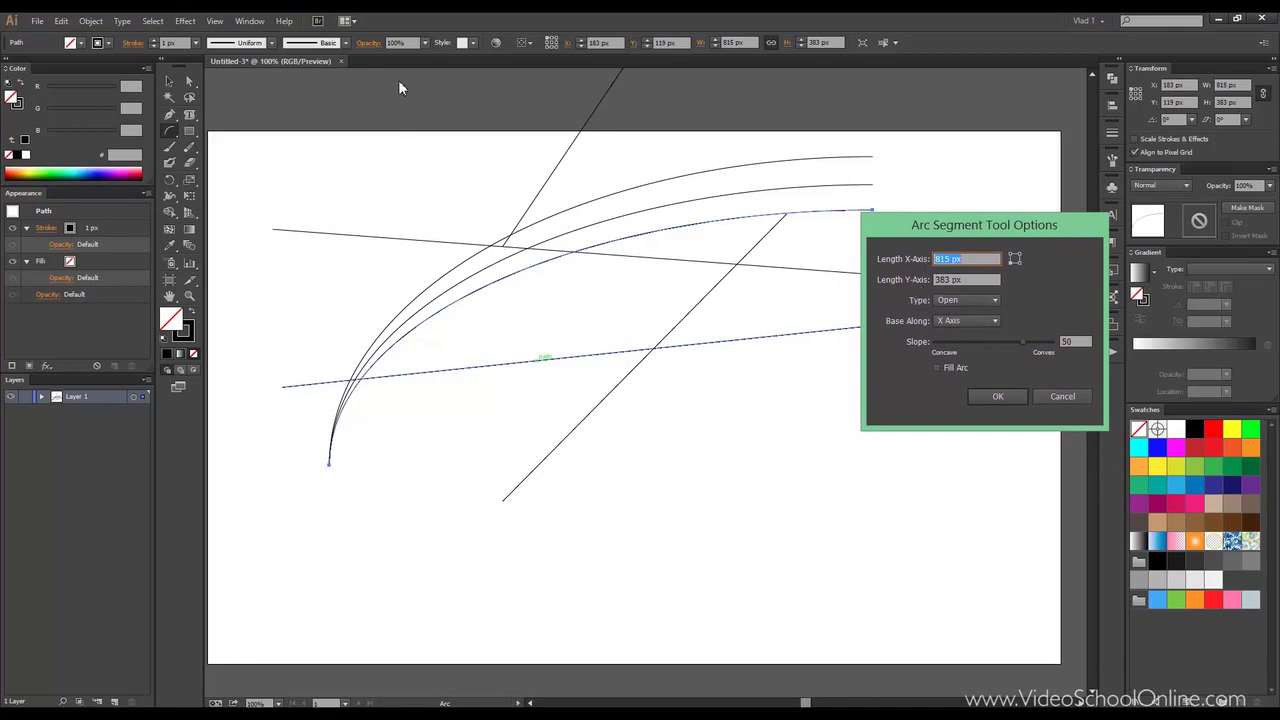
click(985, 300)
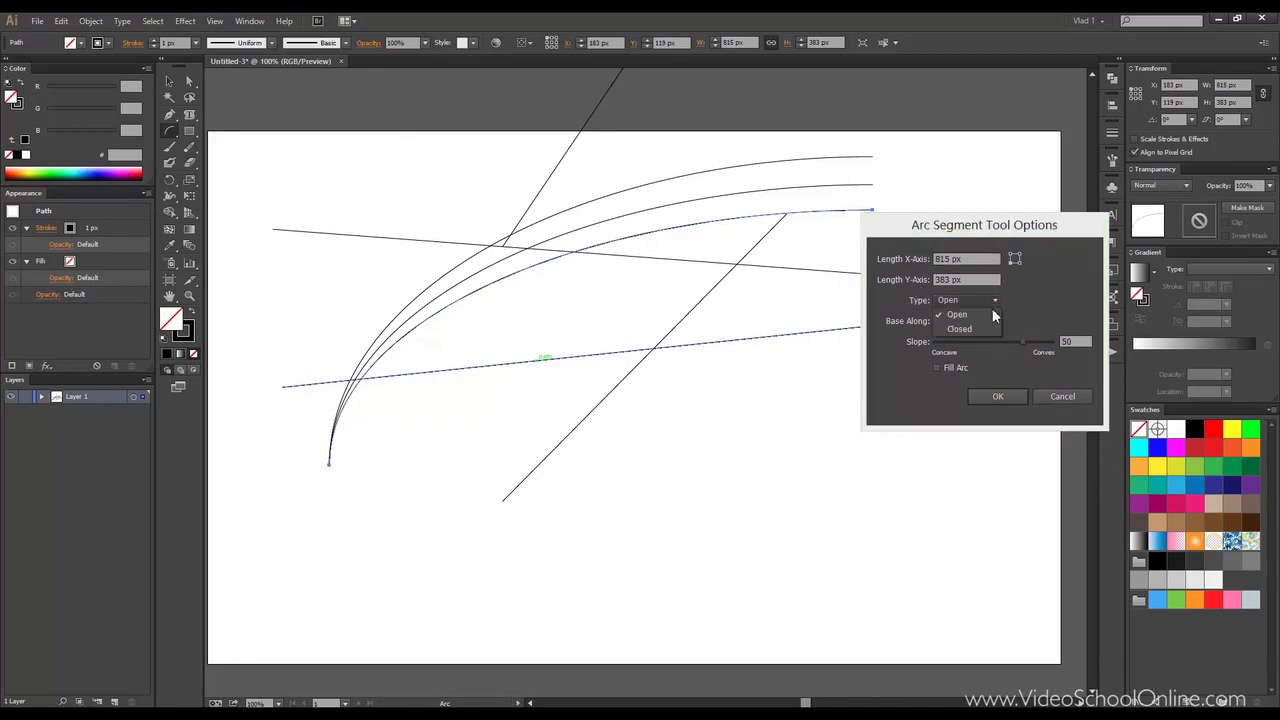
click(988, 326)
click(983, 300)
click(986, 314)
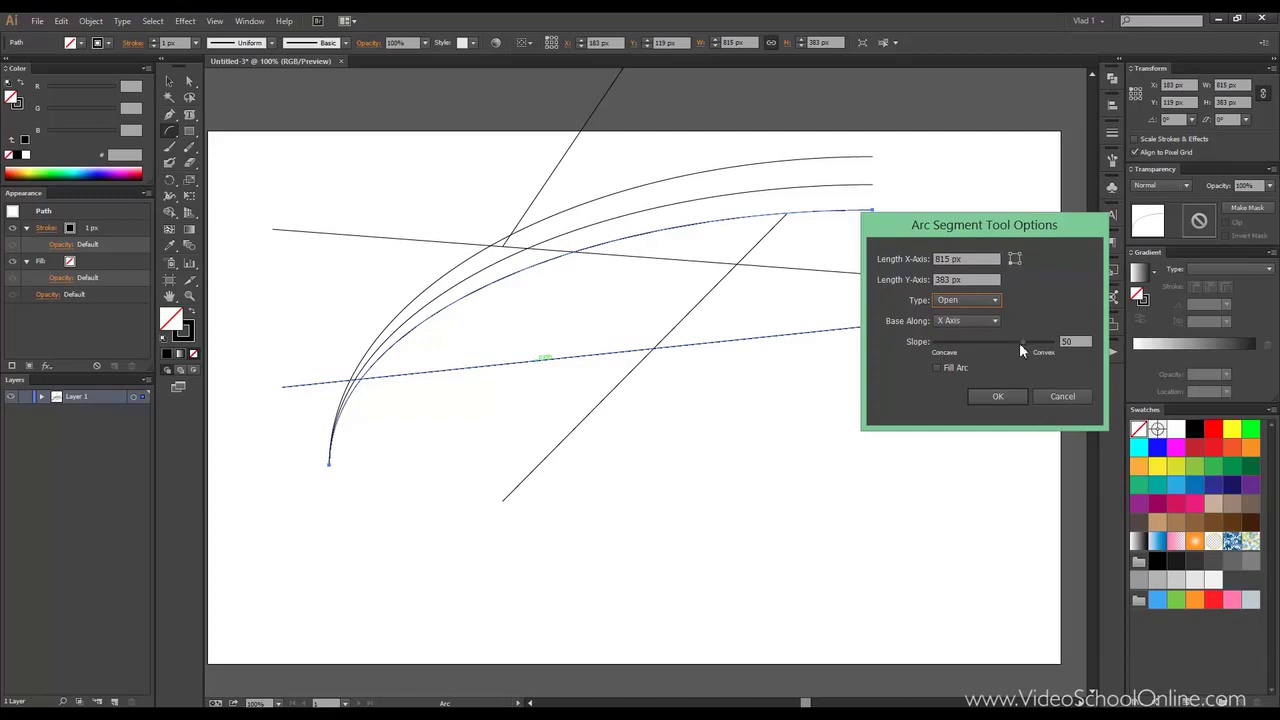
drag(1026, 342, 930, 346)
click(997, 397)
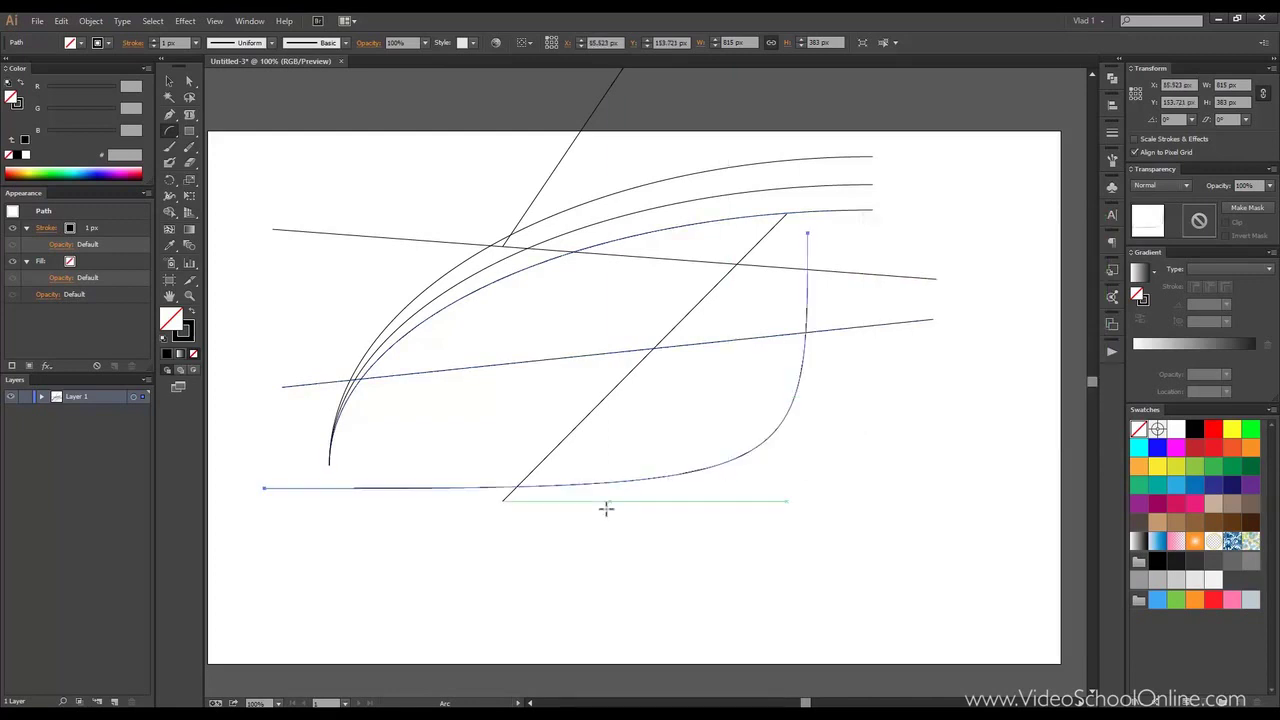
Create another open 815 by 383 px arc with a fully convex slope of 100.
click(503, 403)
drag(938, 341, 958, 343)
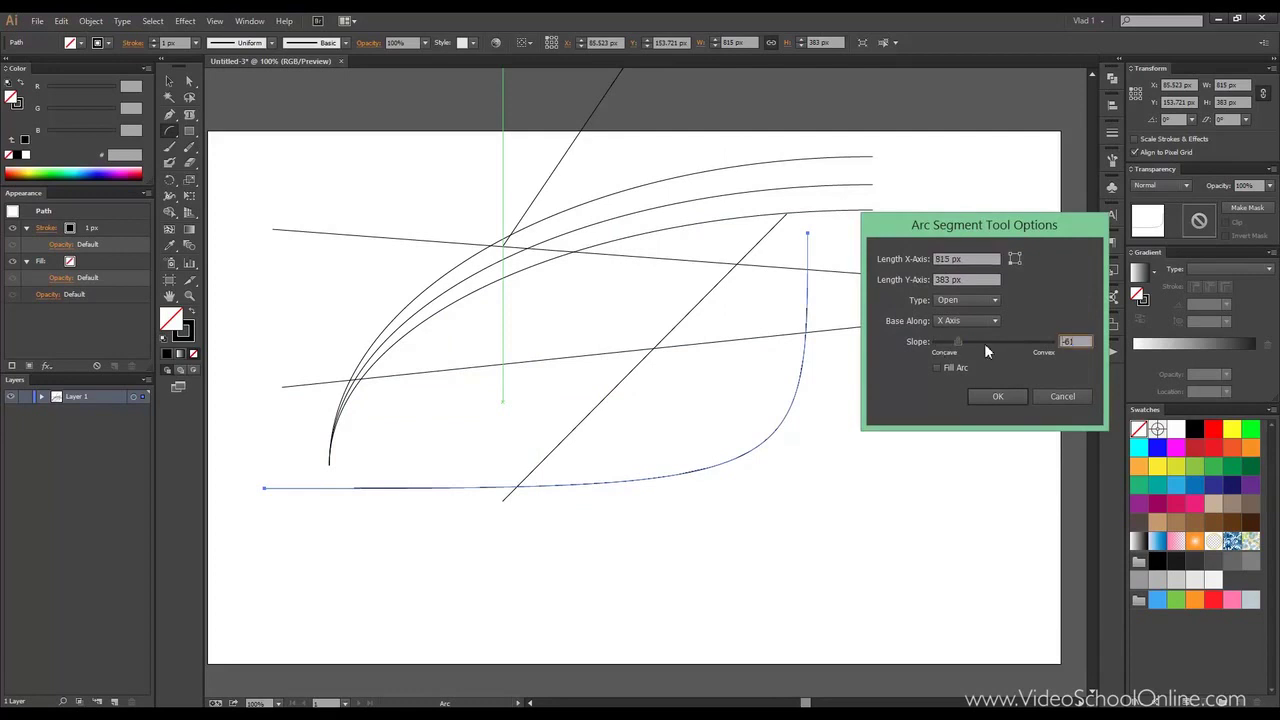
click(996, 397)
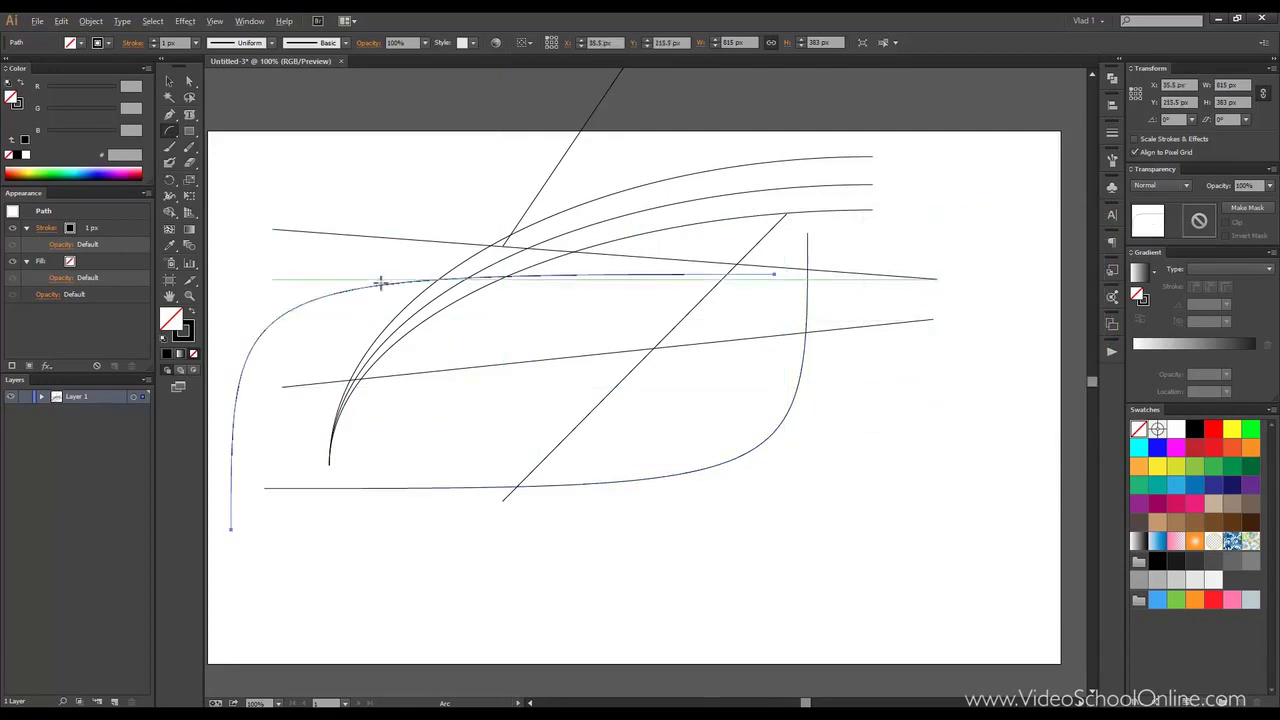
Set the Arc tool's type to Closed and draw two closed arcs, about 546 by 524 px and 784 by 674 px.
drag(378, 279, 418, 300)
click(549, 261)
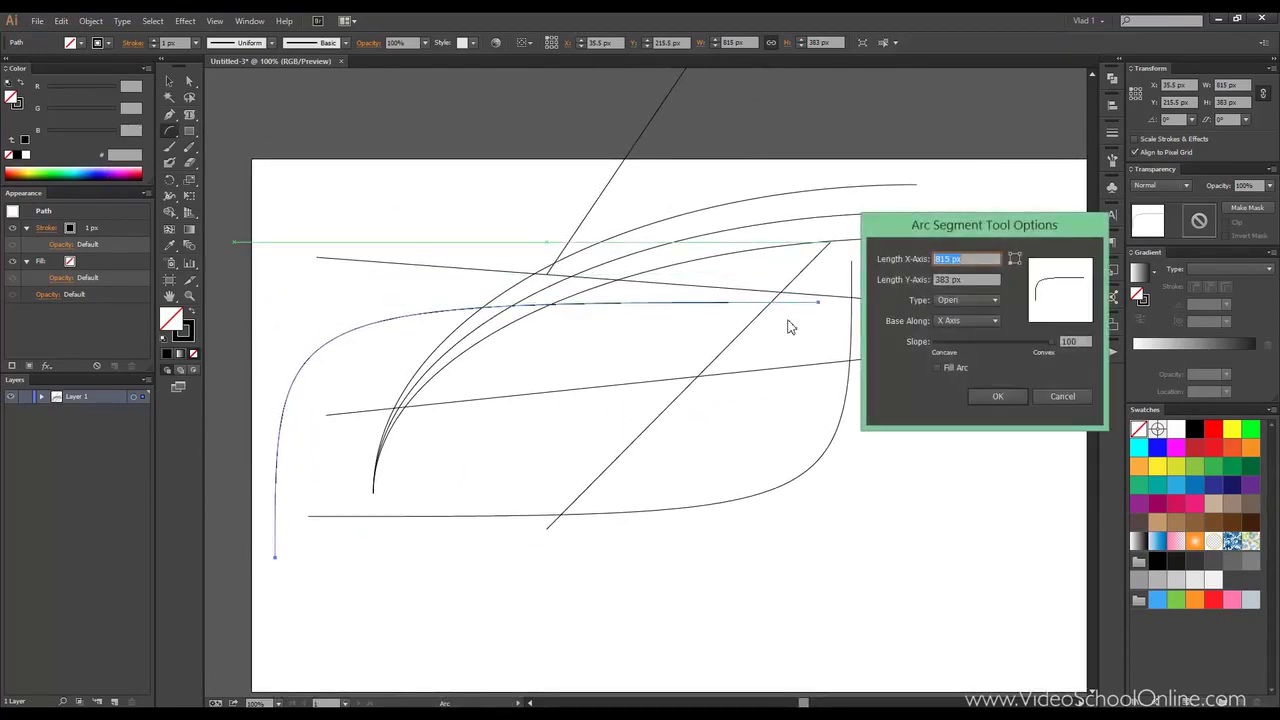
click(967, 300)
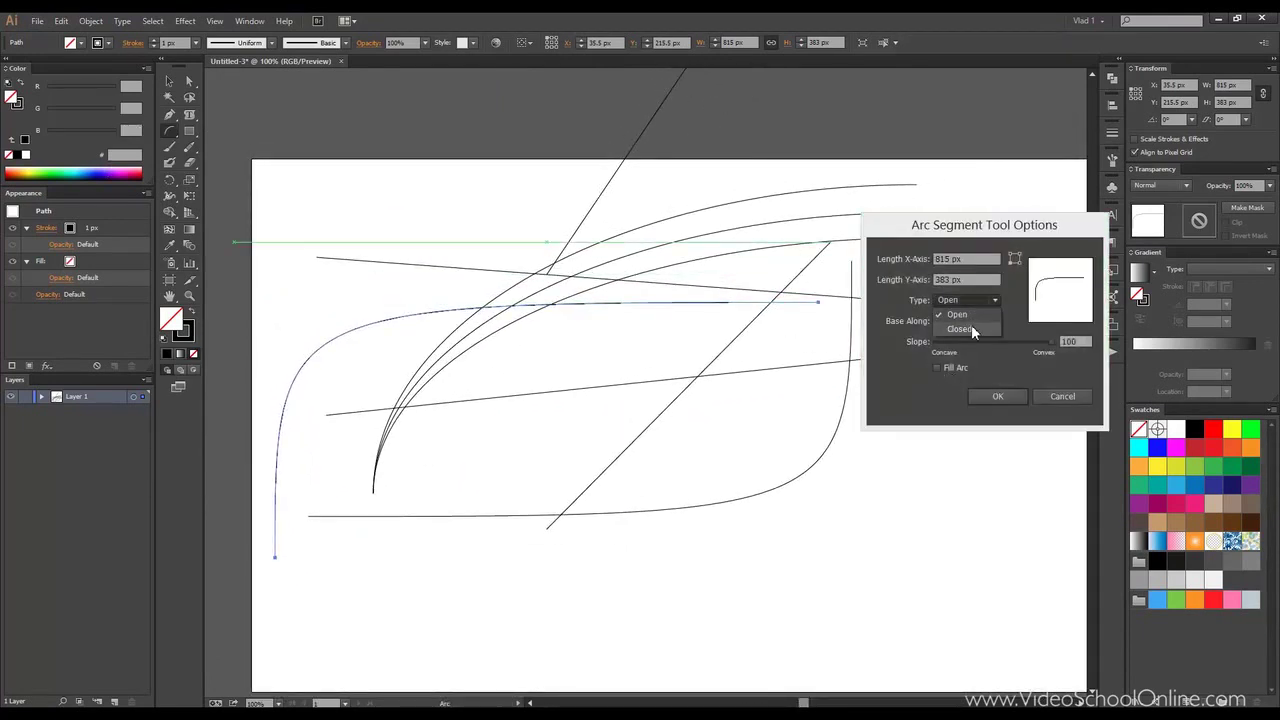
click(971, 324)
click(997, 398)
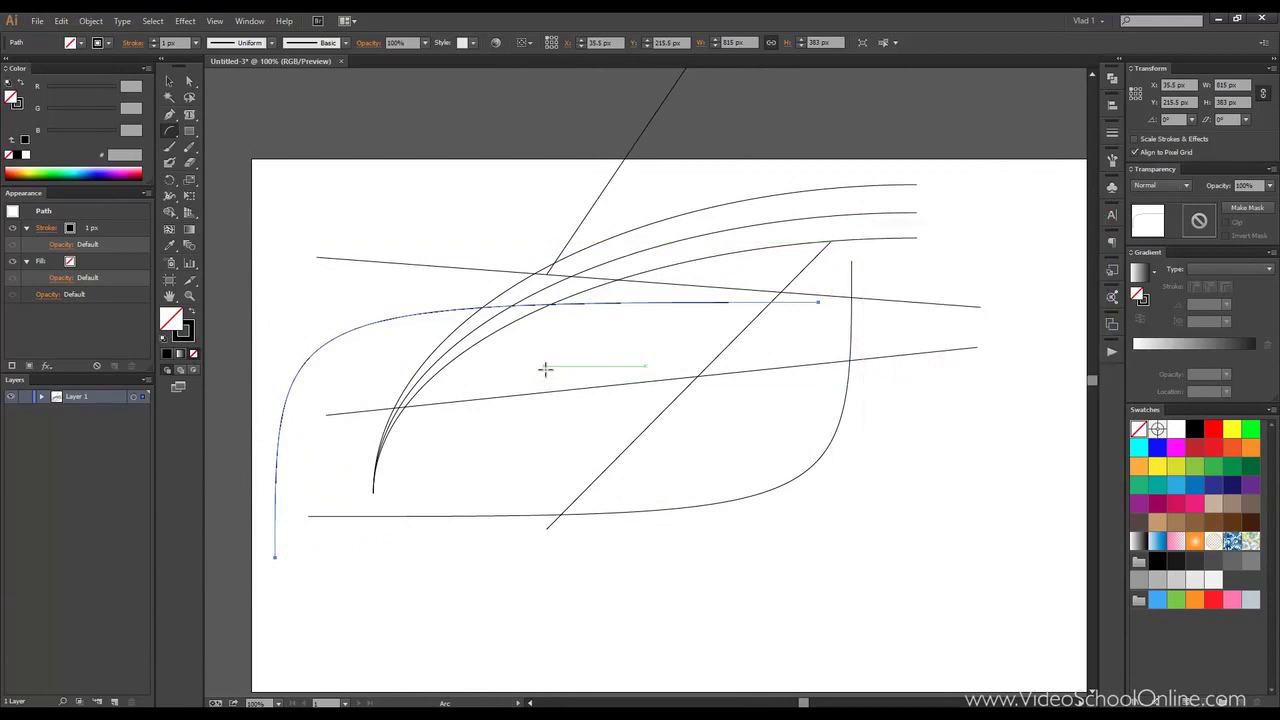
click(641, 372)
click(985, 394)
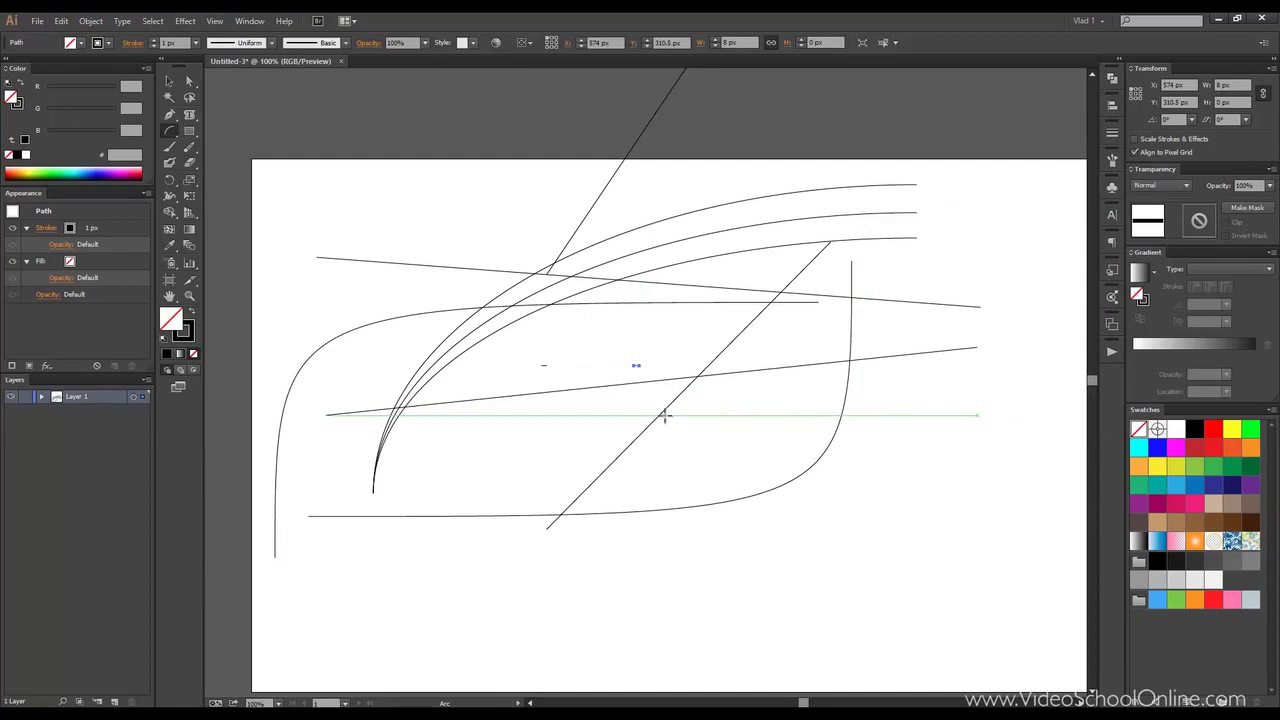
drag(648, 366, 830, 544)
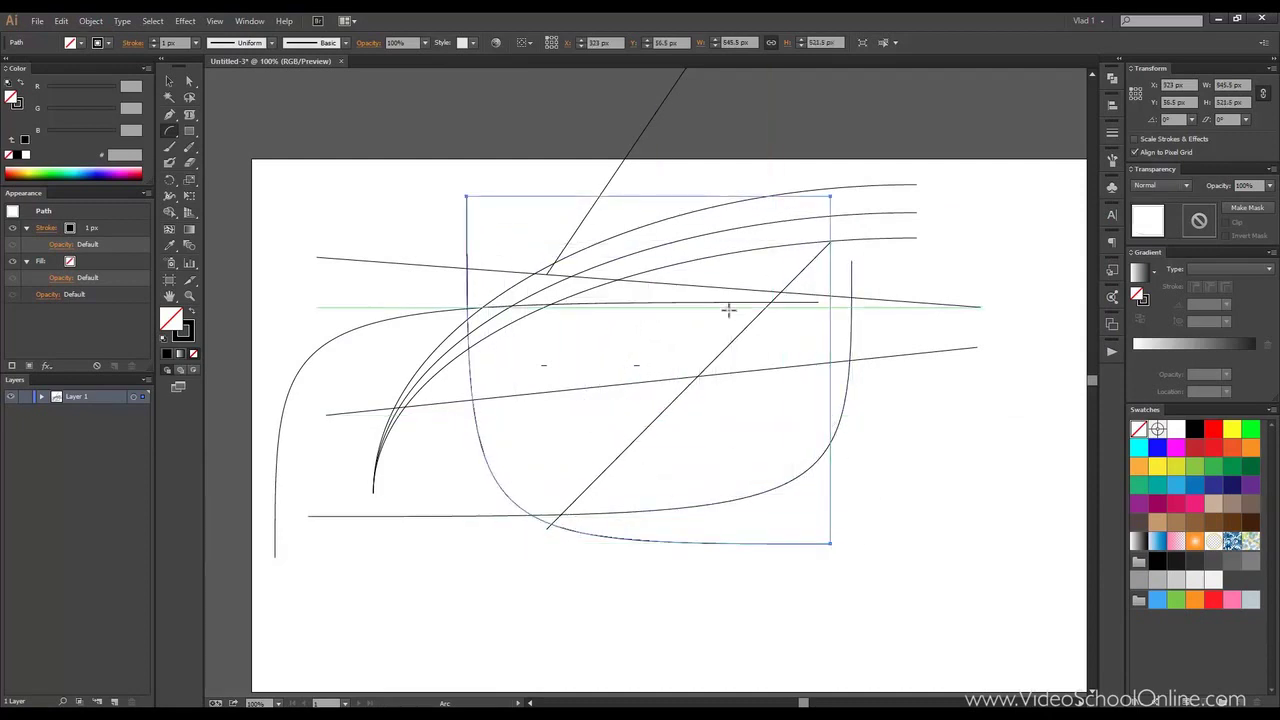
drag(409, 199, 930, 648)
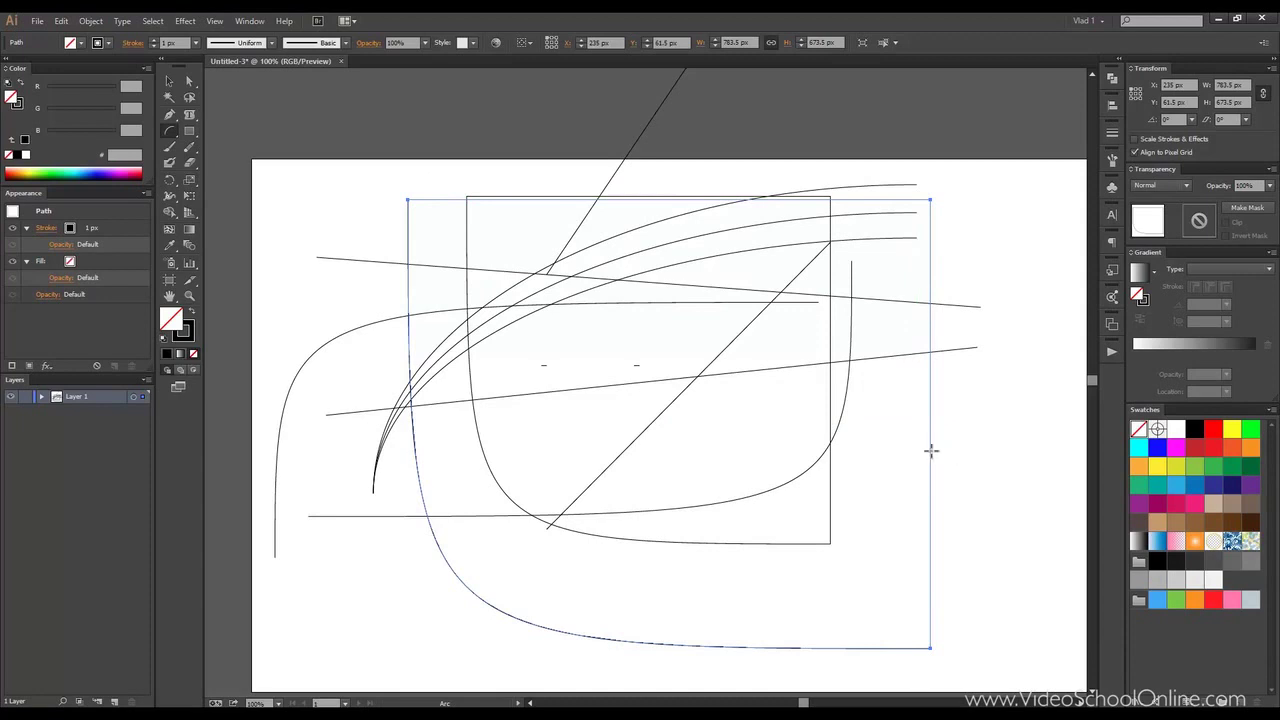
Enable Fill Arc for the Arc tool and draw another closed arc about 430 by 546 px over the existing artwork.
double_click(169, 131)
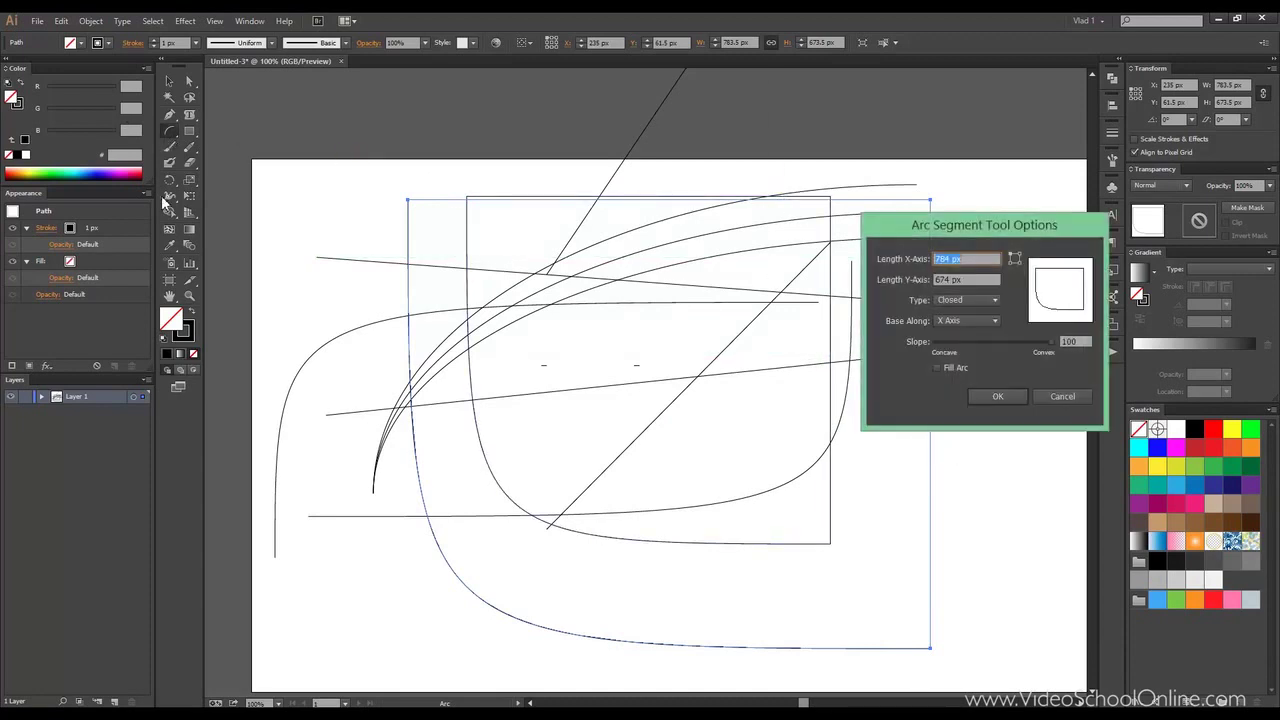
click(992, 396)
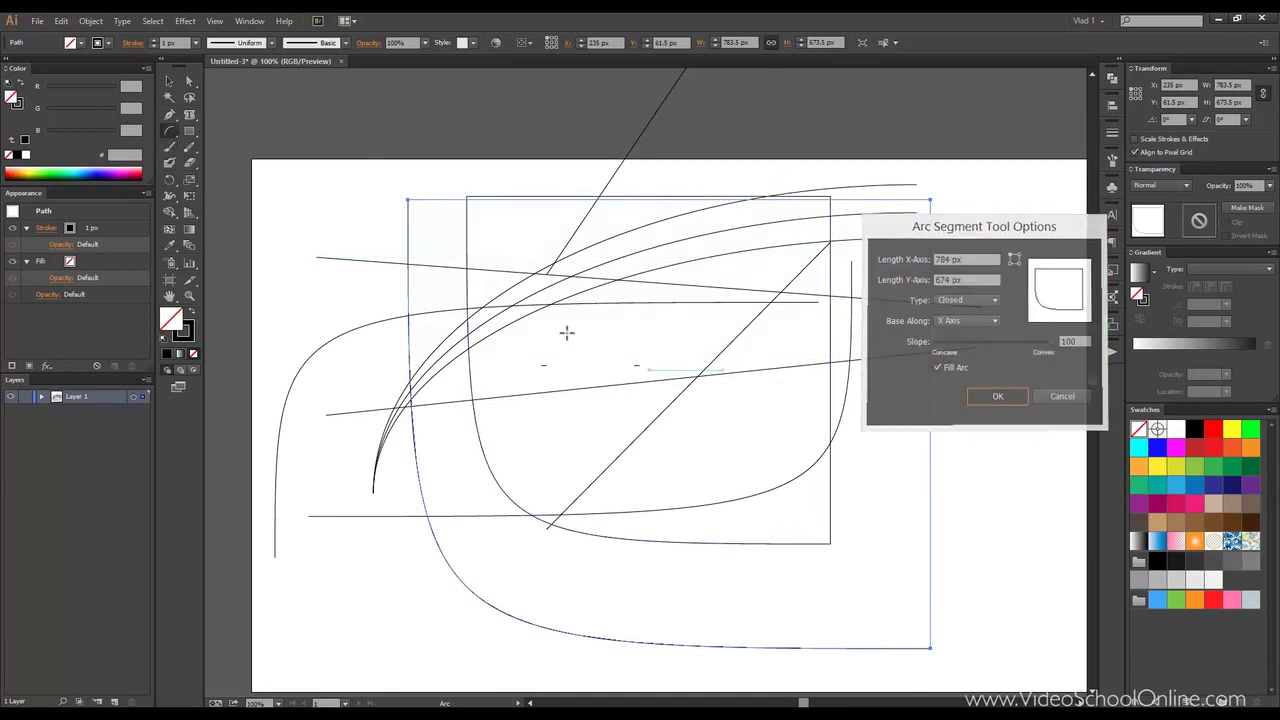
drag(316, 171, 604, 535)
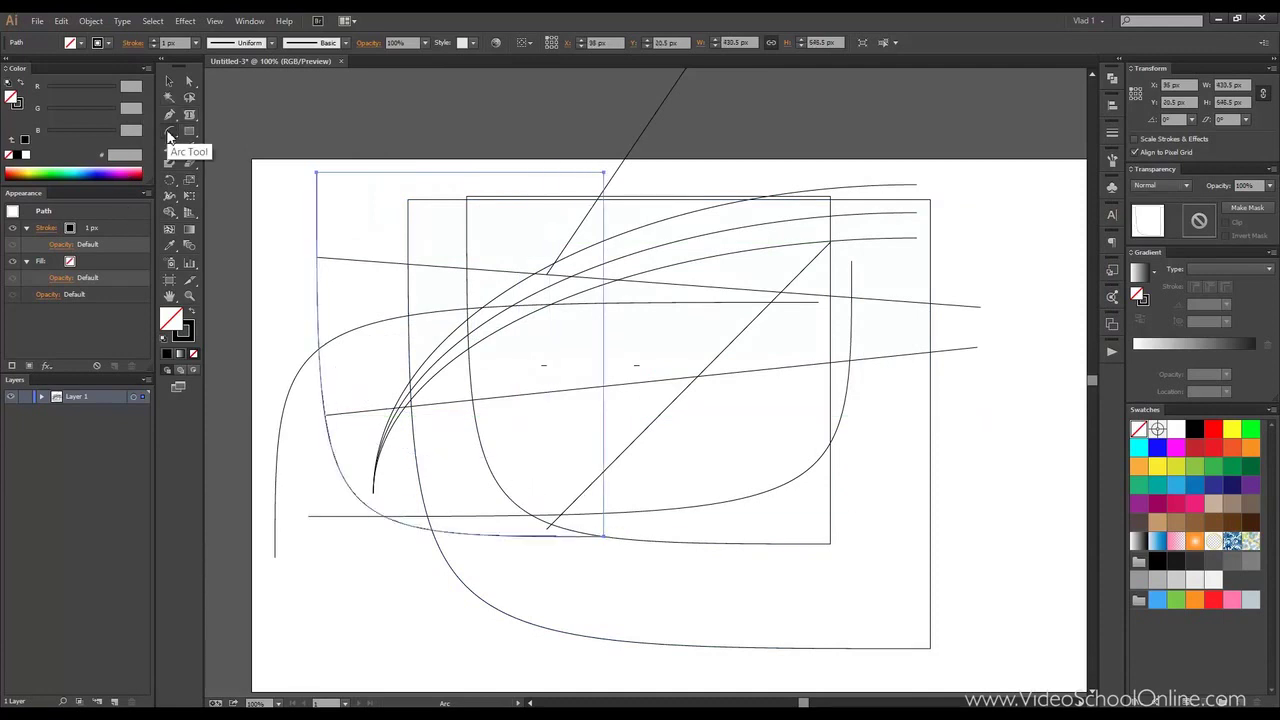
Select all the lines and arcs on the artboard and delete them.
click(171, 135)
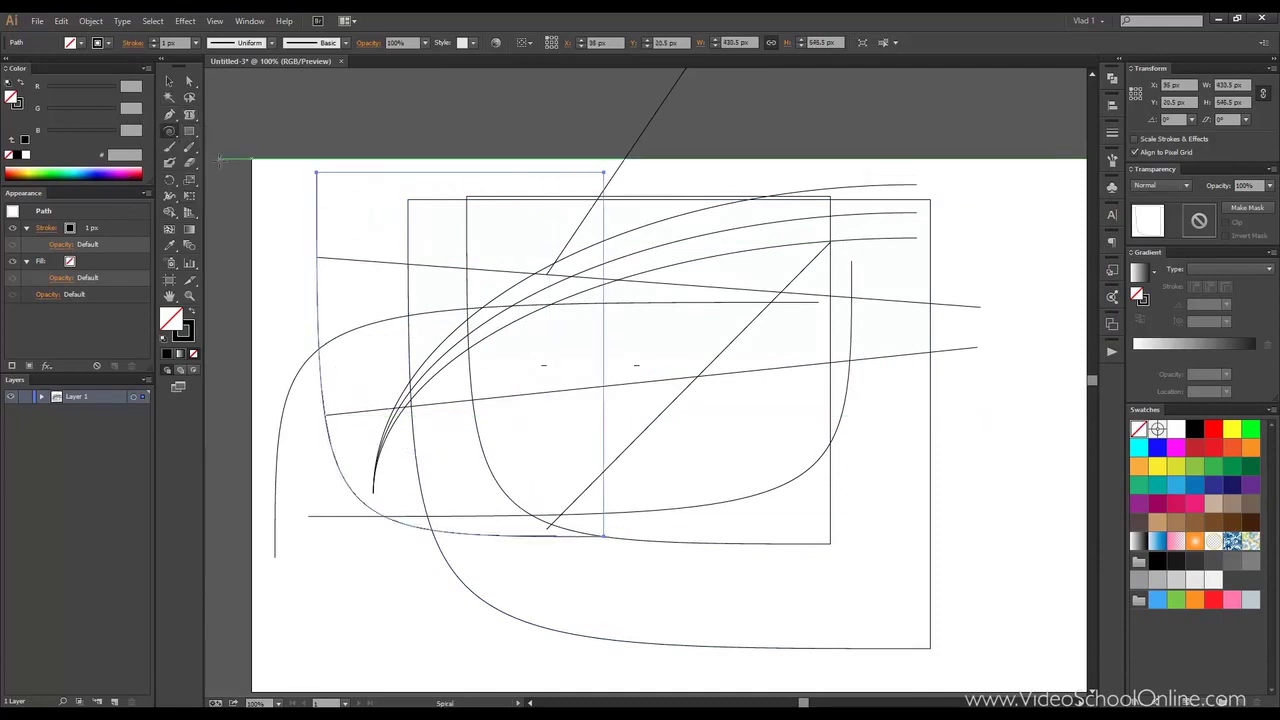
click(169, 81)
drag(258, 160, 1000, 671)
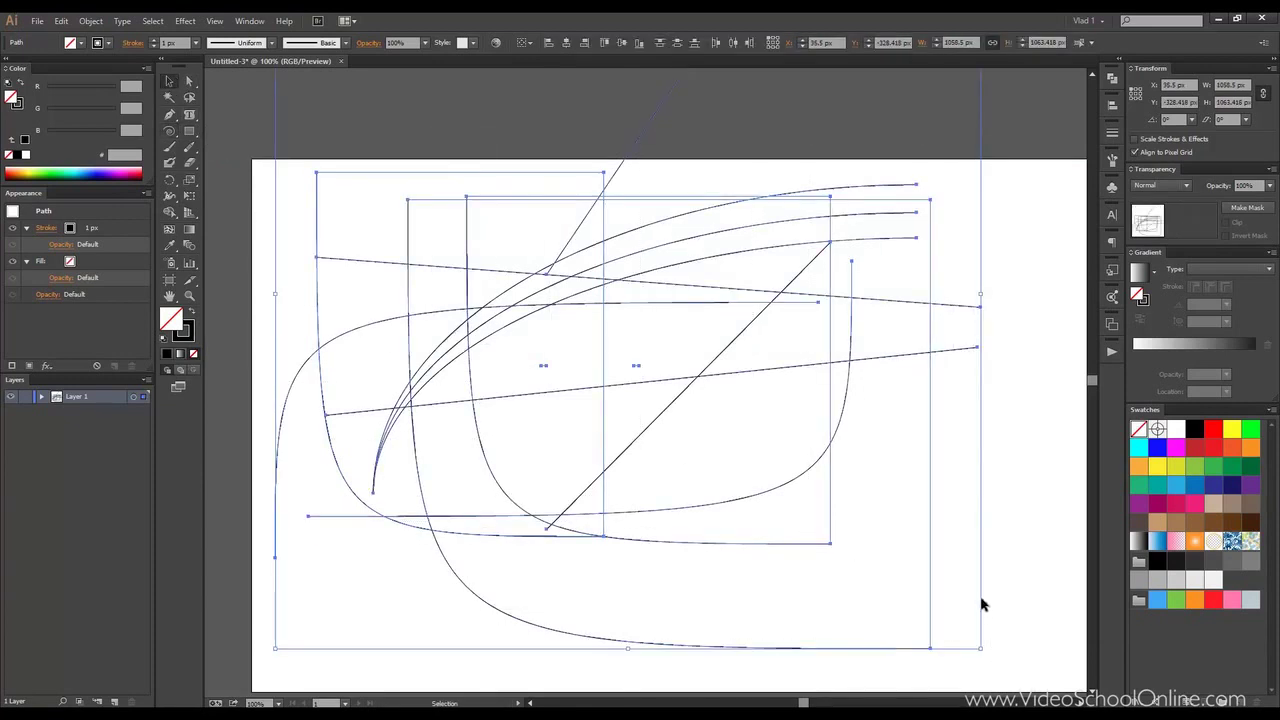
key(Delete)
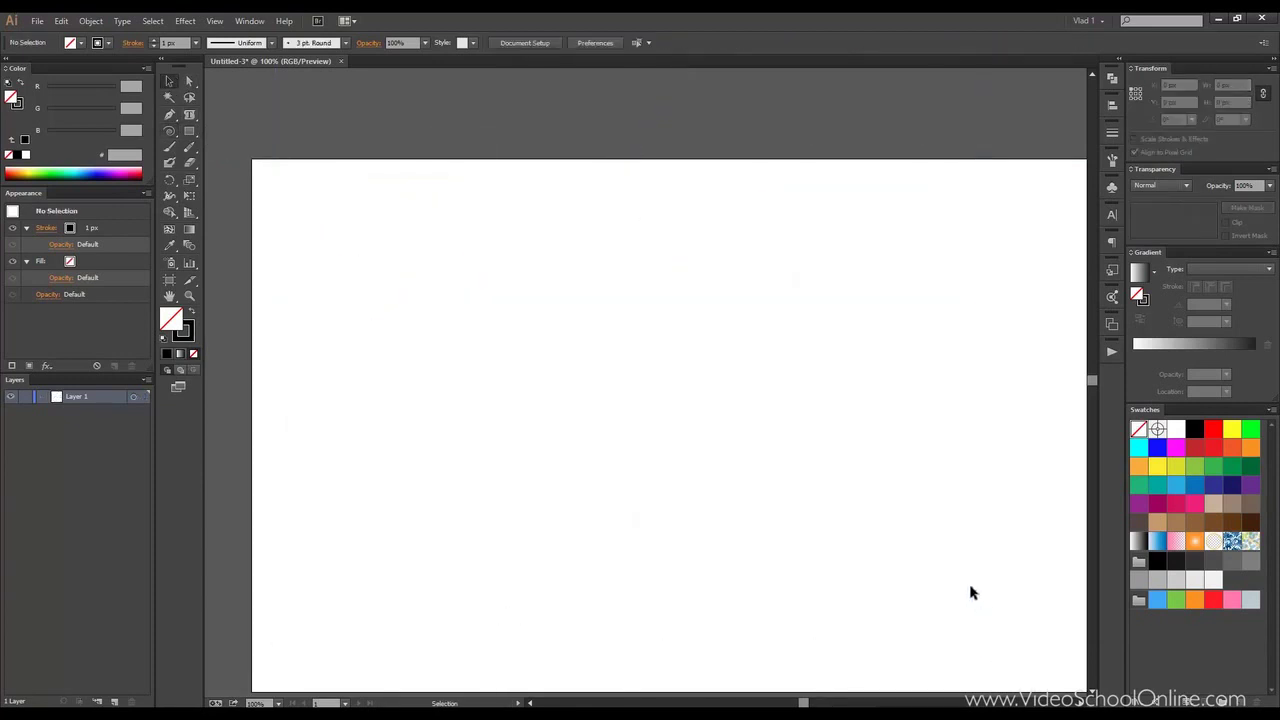
Draw a spiral about 444 by 443 px in the upper-left part of the artboard with the Spiral tool.
click(172, 140)
drag(502, 303, 631, 437)
Create a second spiral with the opposite winding style, a 273.1776 px radius, 80% decay and 10 segments beside the first one.
key(space)
mouse_move(580, 398)
mouse_down()
mouse_move(600, 400)
mouse_move(557, 388)
mouse_up()
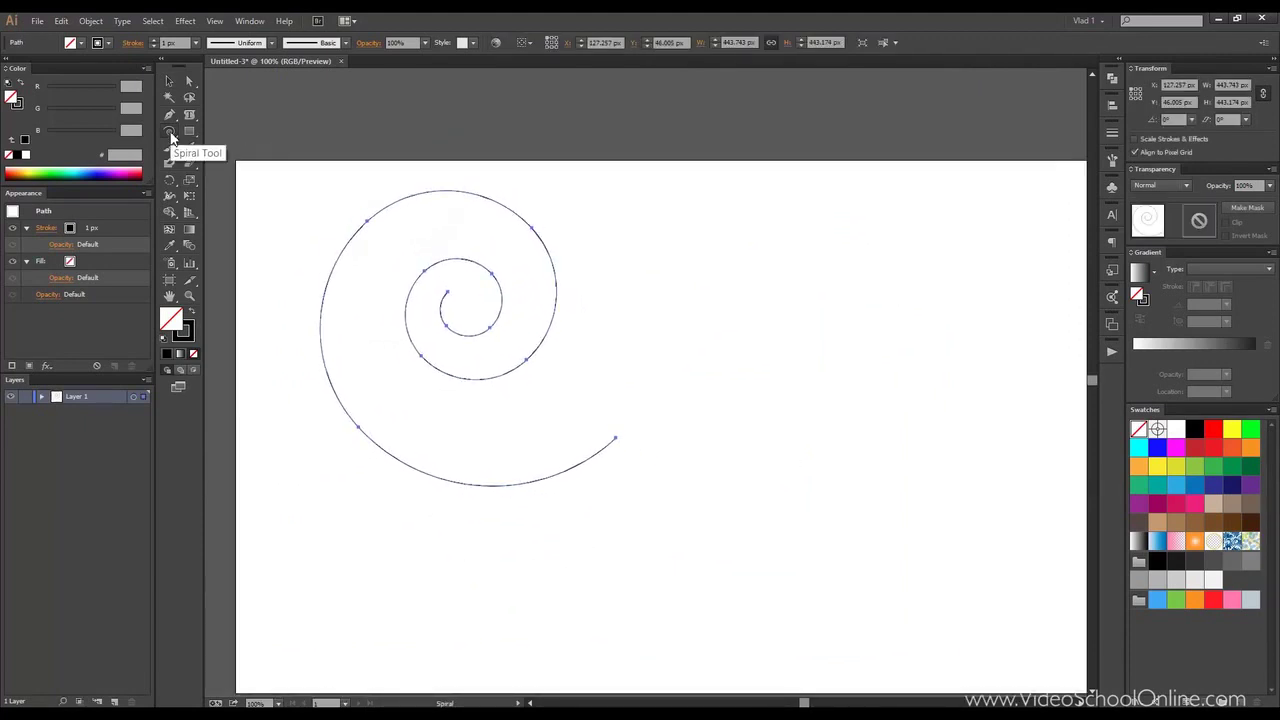
click(750, 361)
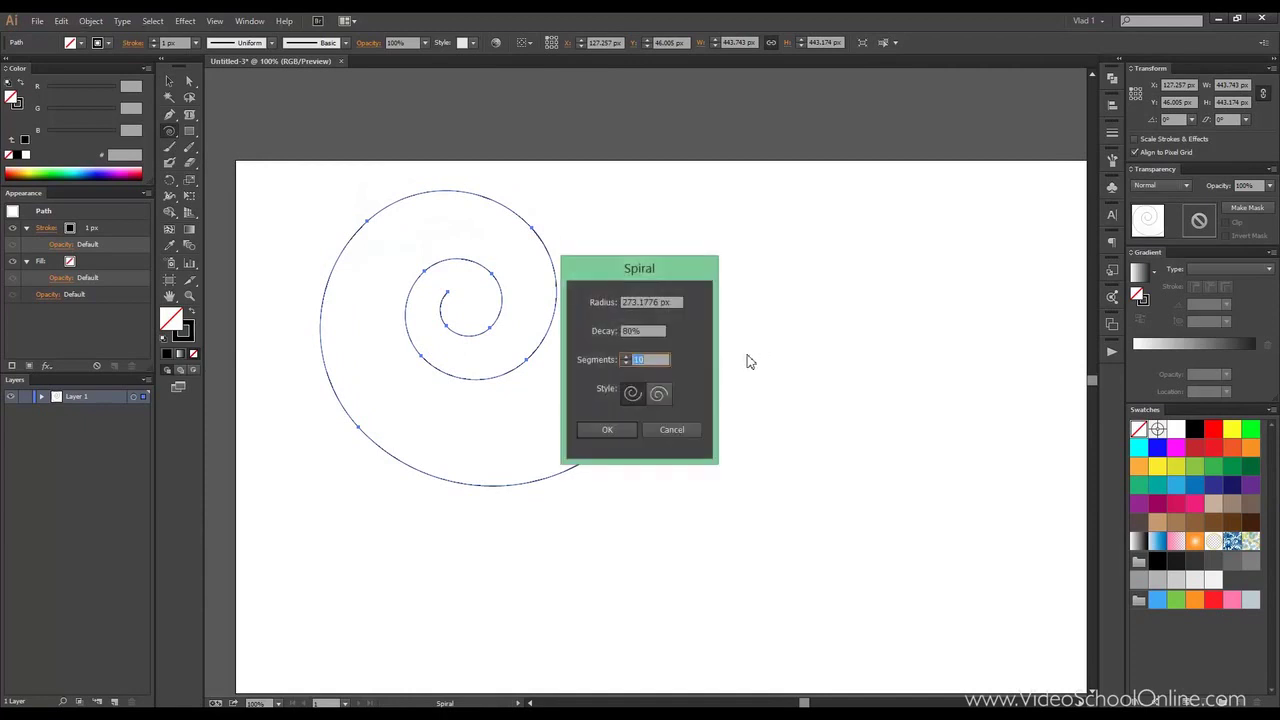
drag(620, 275, 684, 201)
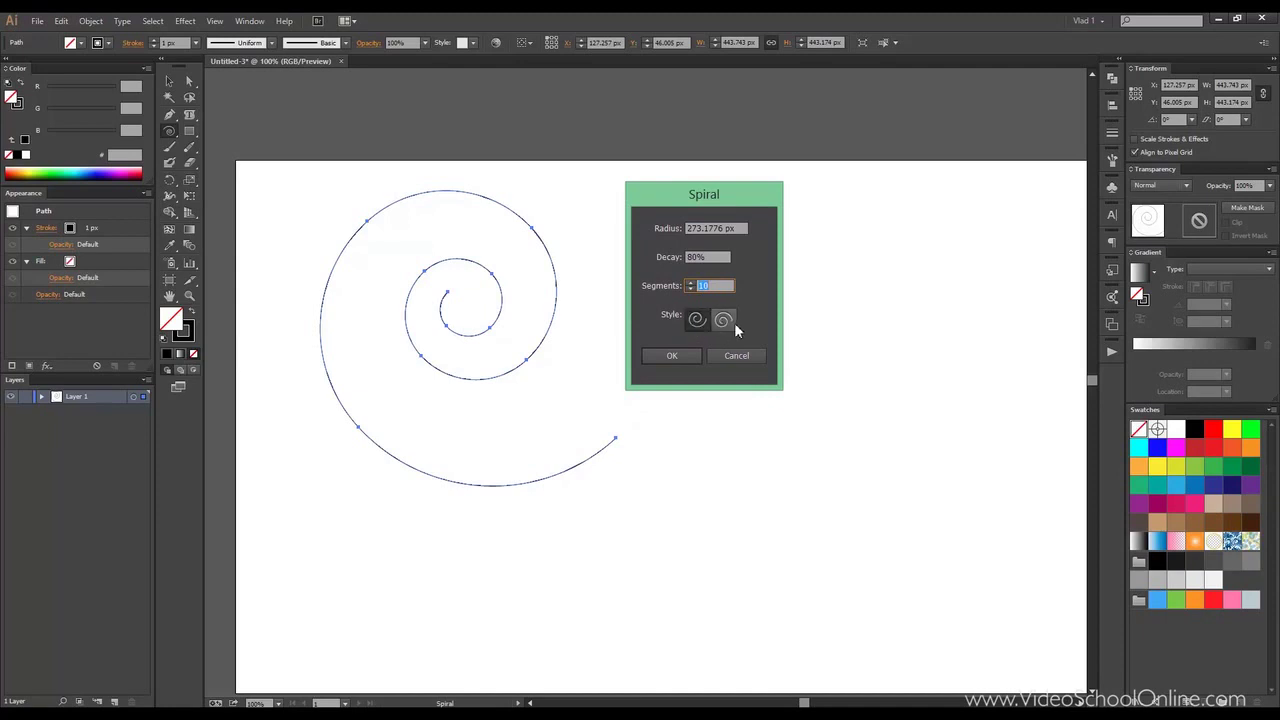
click(672, 356)
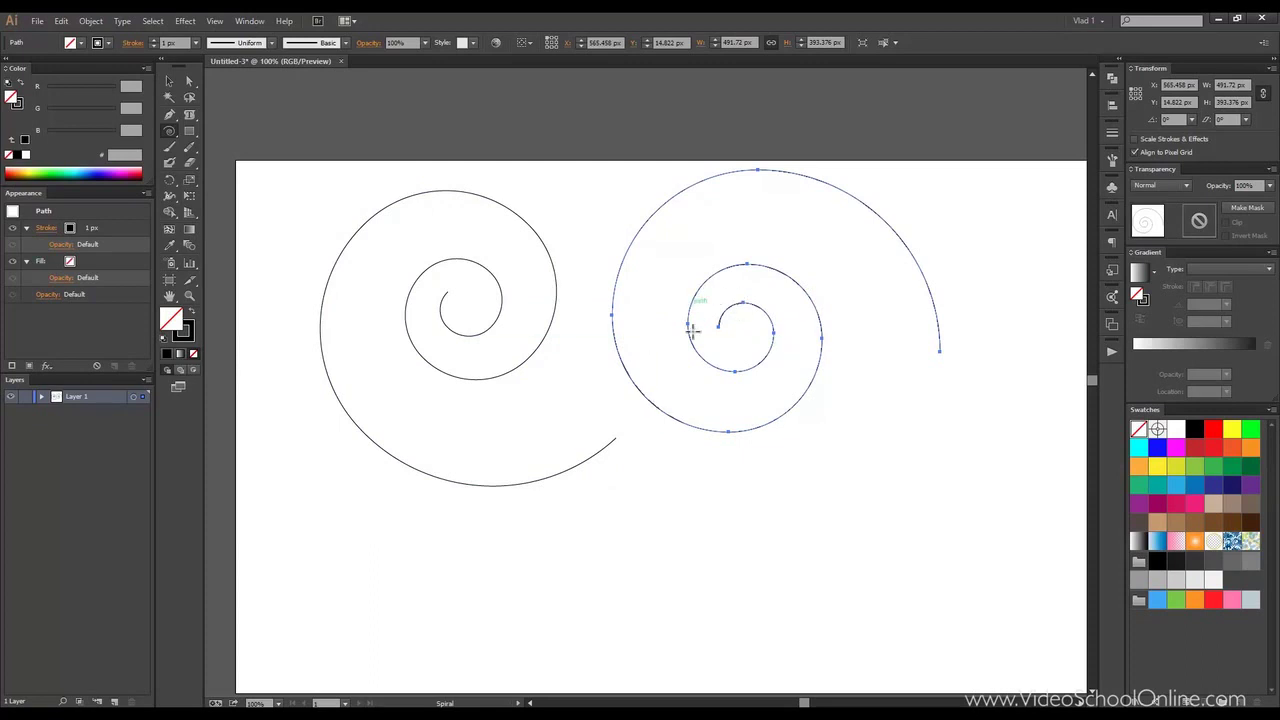
Create a spiral with 10% decay over the second spiral, and draw another one about 78 by 216 px just below it.
click(733, 457)
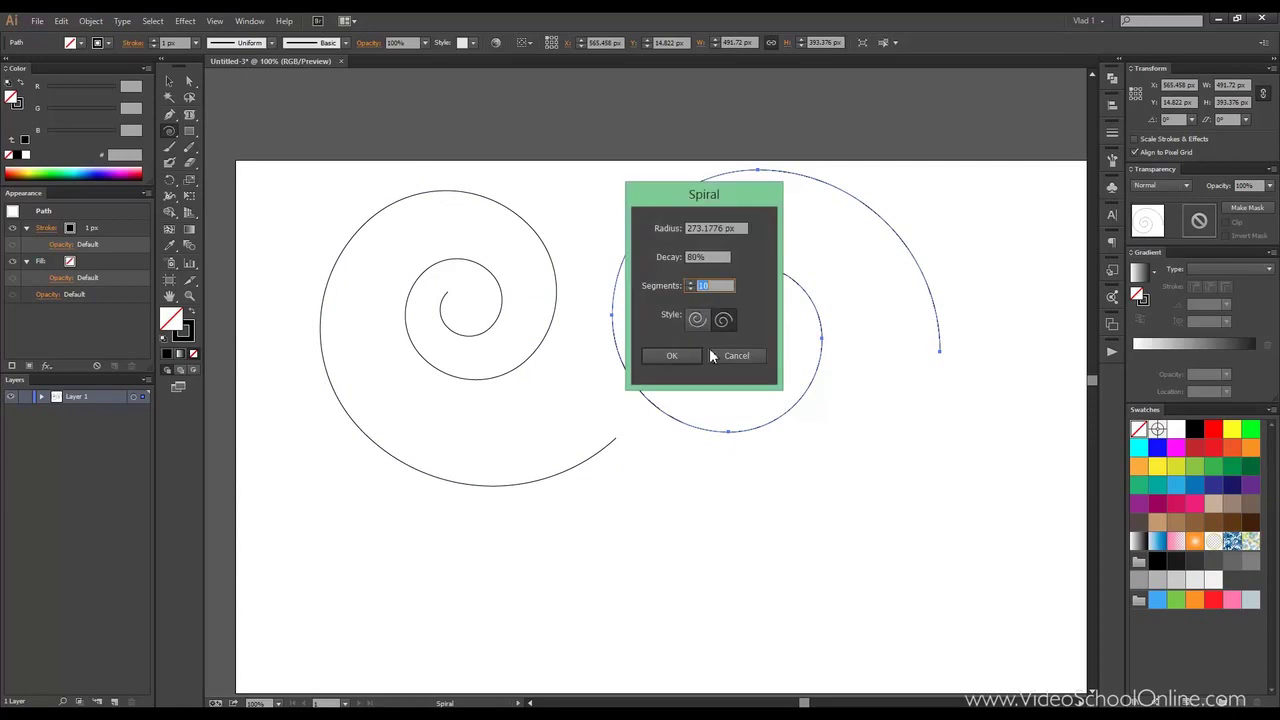
click(714, 258)
text(10)
key(Tab)
click(672, 355)
drag(662, 430, 740, 540)
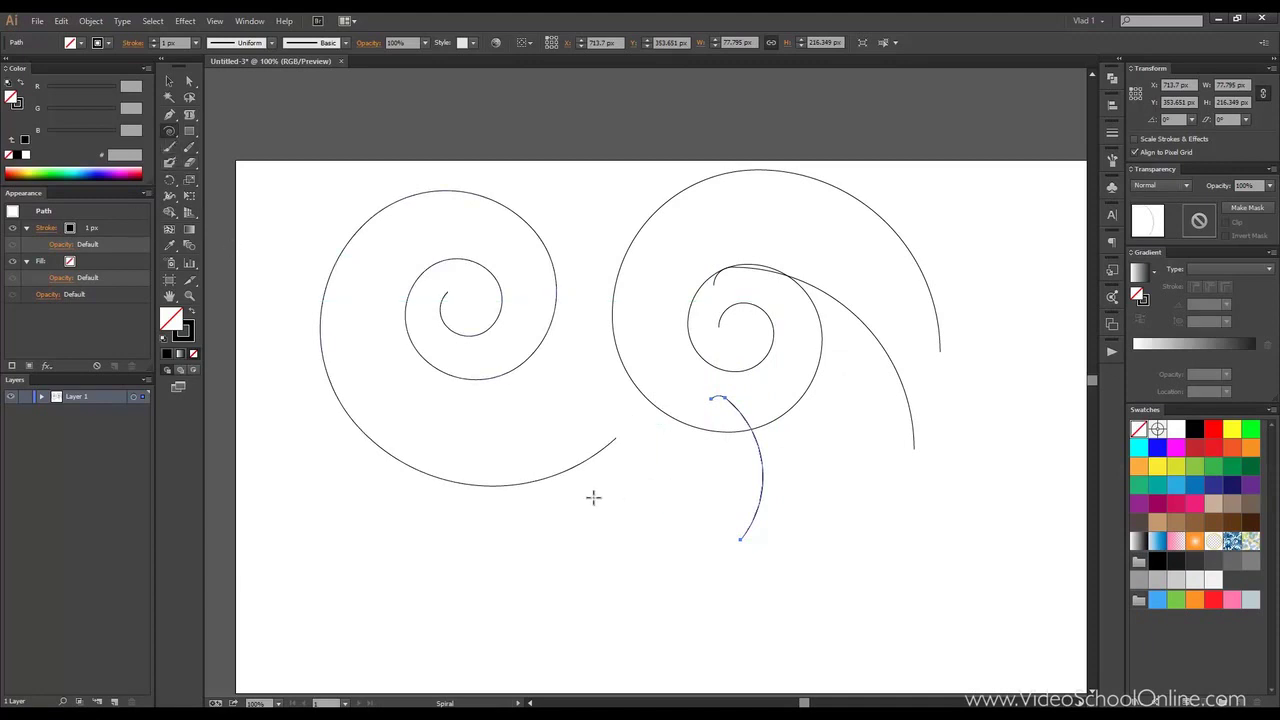
Create a spiral with 80% decay, 20 segments and a 151.4893 px radius below the existing spirals.
click(640, 350)
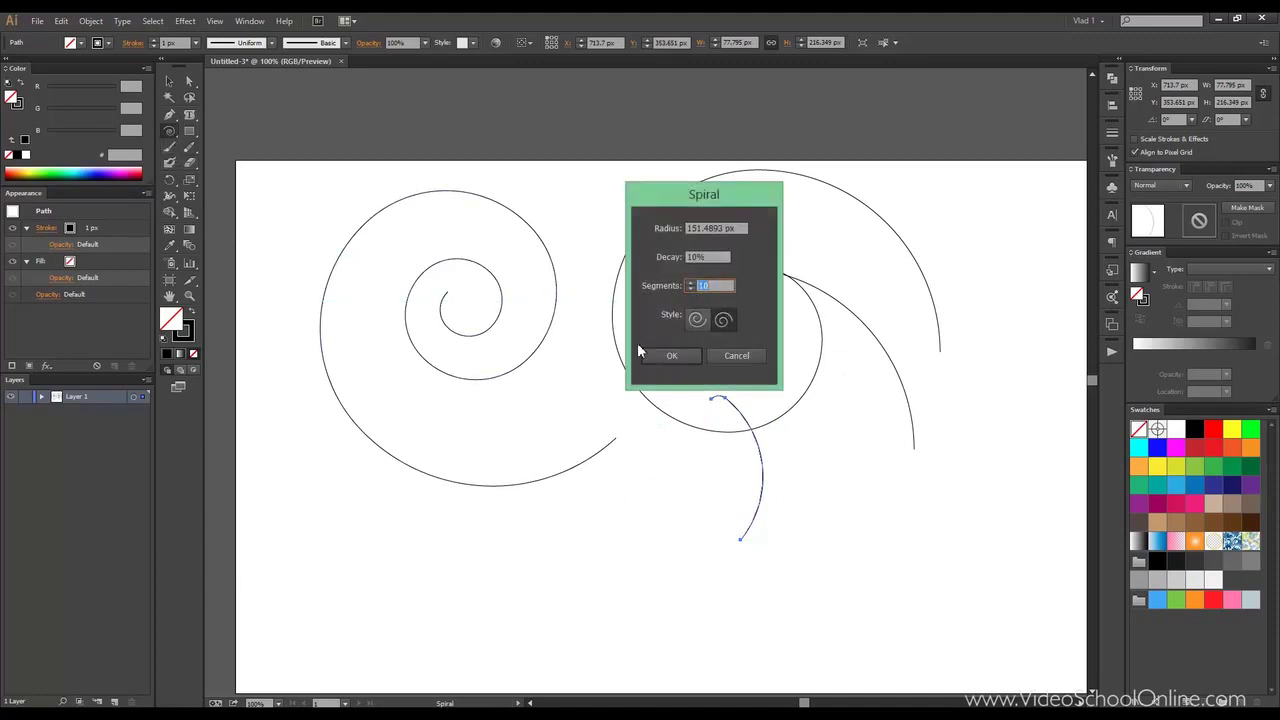
click(744, 229)
drag(727, 257, 671, 252)
text(80)
key(Tab)
text(20)
click(684, 354)
Select all the spirals on the artboard and delete them.
click(169, 81)
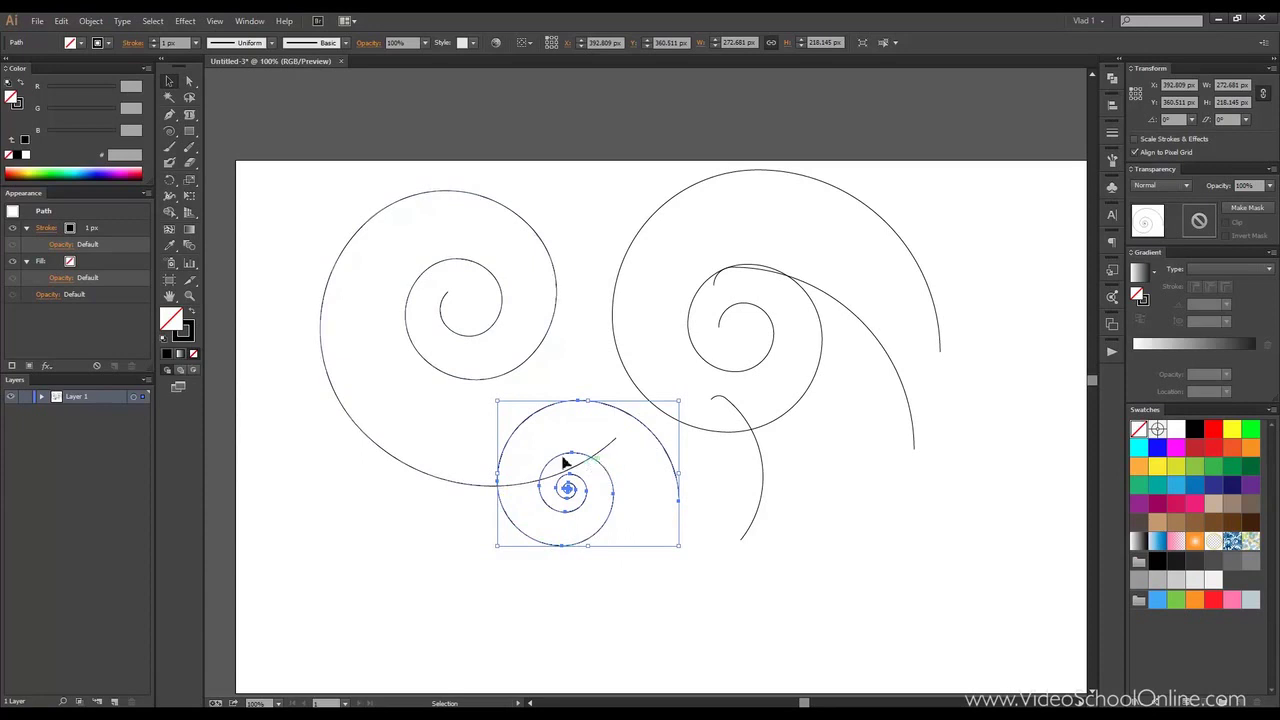
click(720, 440)
drag(617, 408, 607, 338)
drag(322, 117, 1006, 608)
key(Delete)
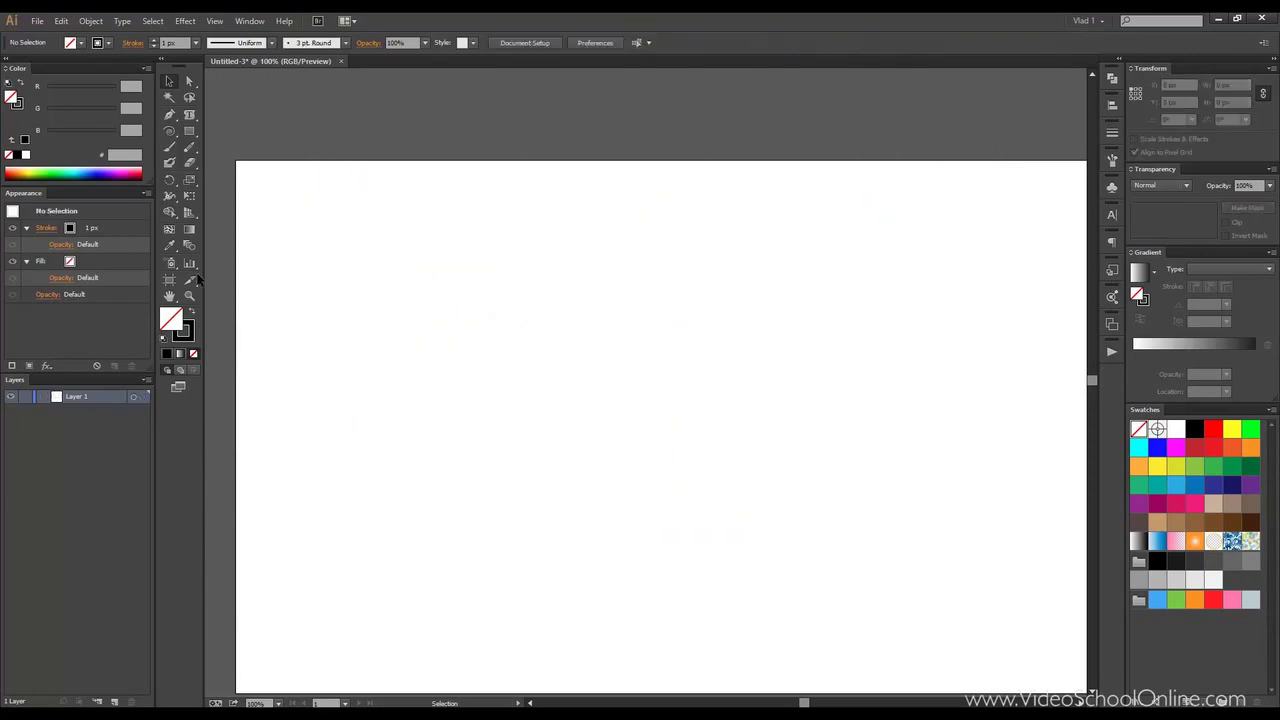
Draw a rectangular grid about 953 by 653 px across most of the artboard and select it.
click(169, 131)
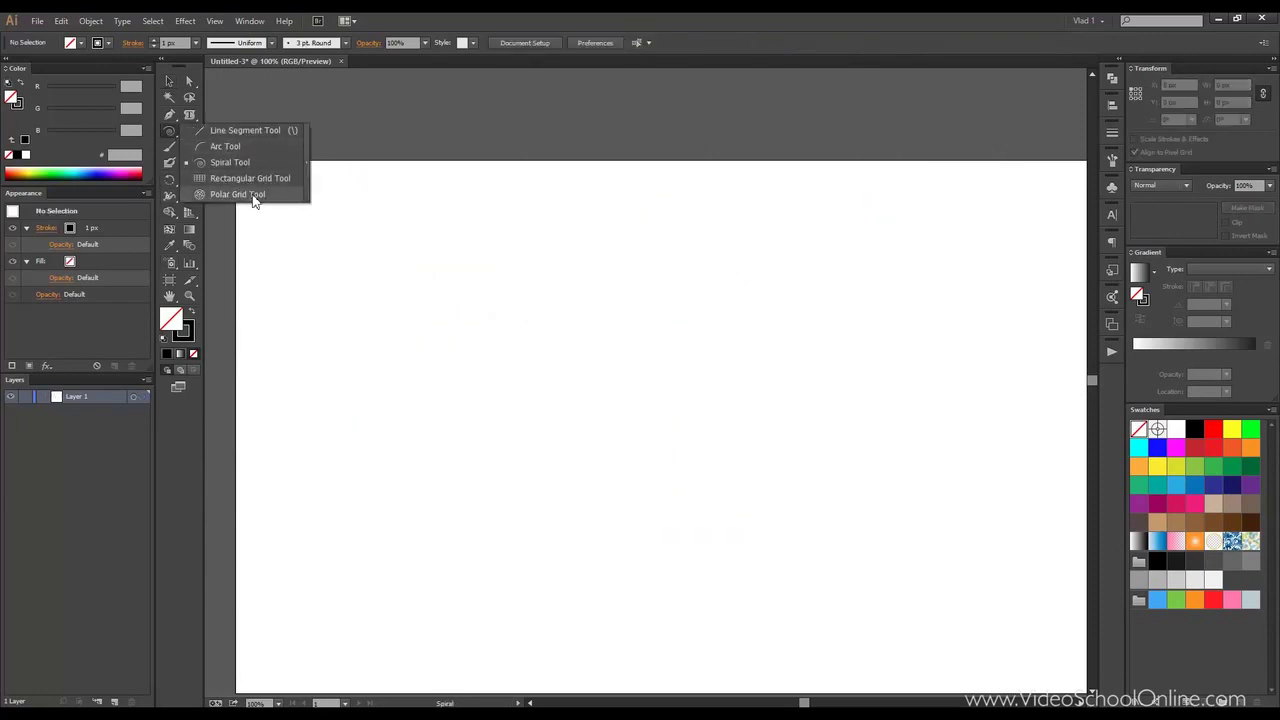
click(250, 179)
drag(283, 177, 920, 611)
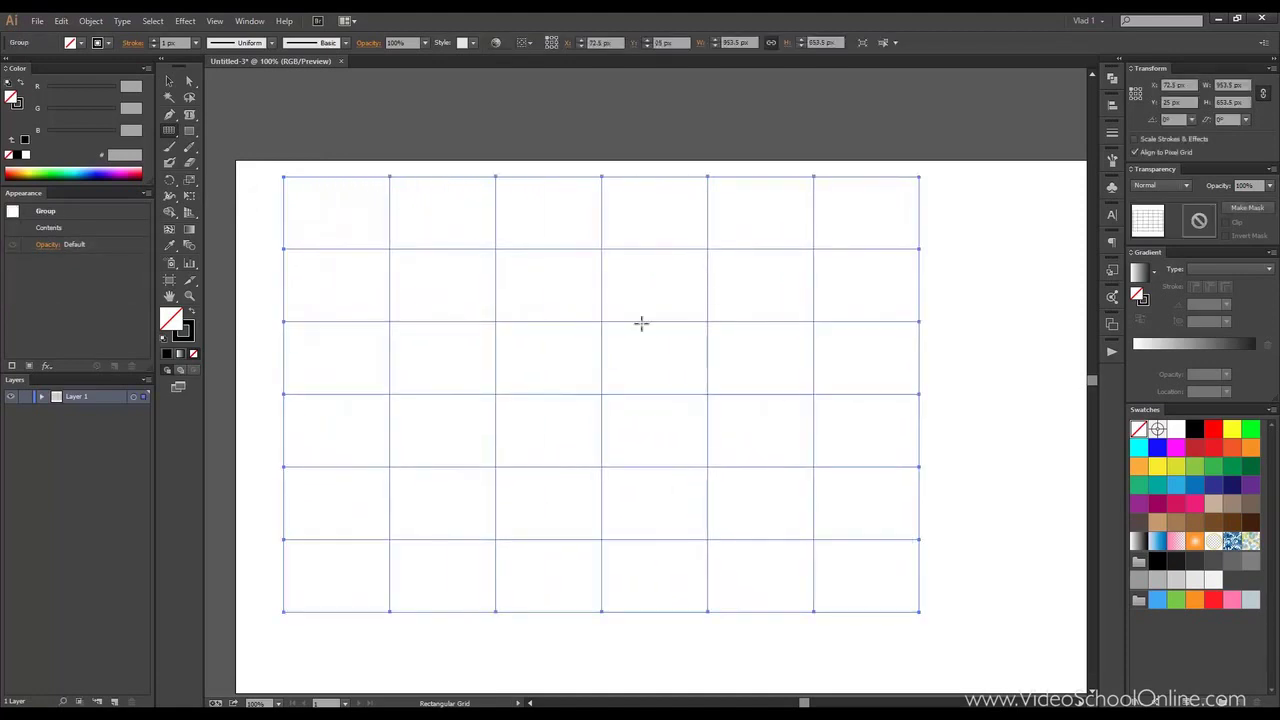
click(169, 80)
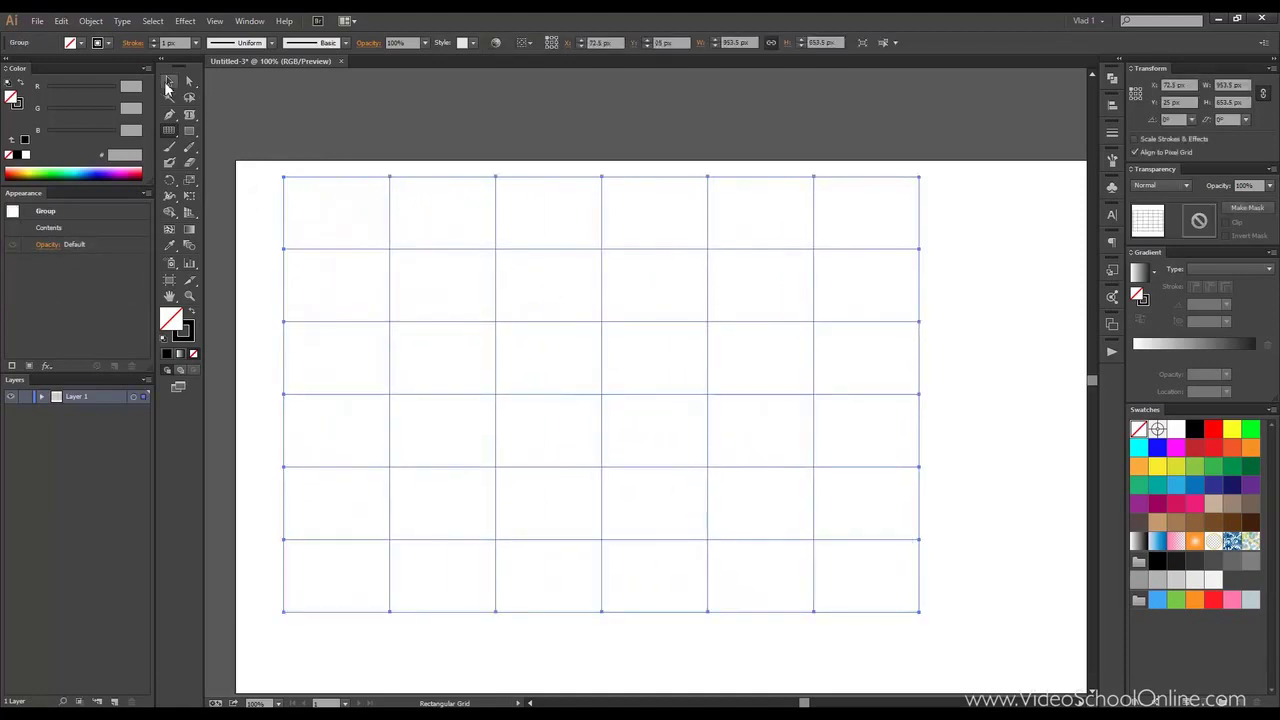
click(478, 170)
click(478, 177)
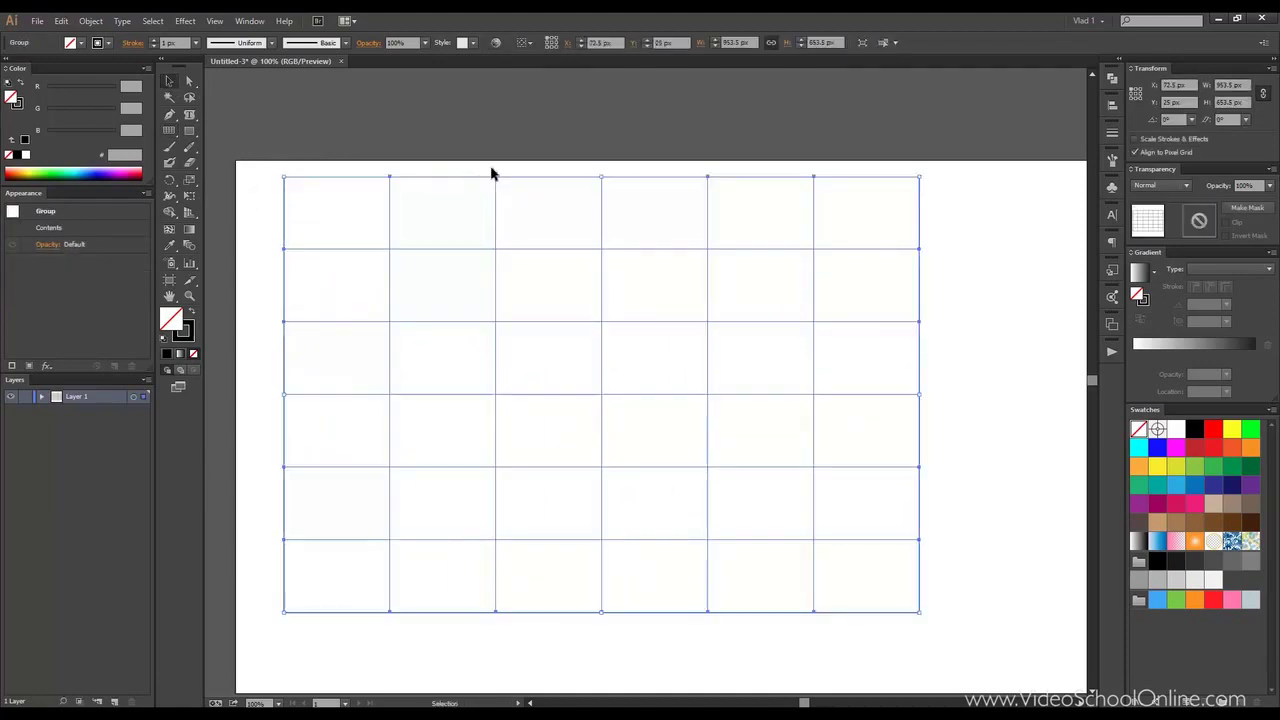
Skew the Rectangular Grid tool's horizontal dividers 308% towards Top and draw a grid about 564 by 474 px beside the first one.
double_click(170, 131)
drag(604, 196, 745, 205)
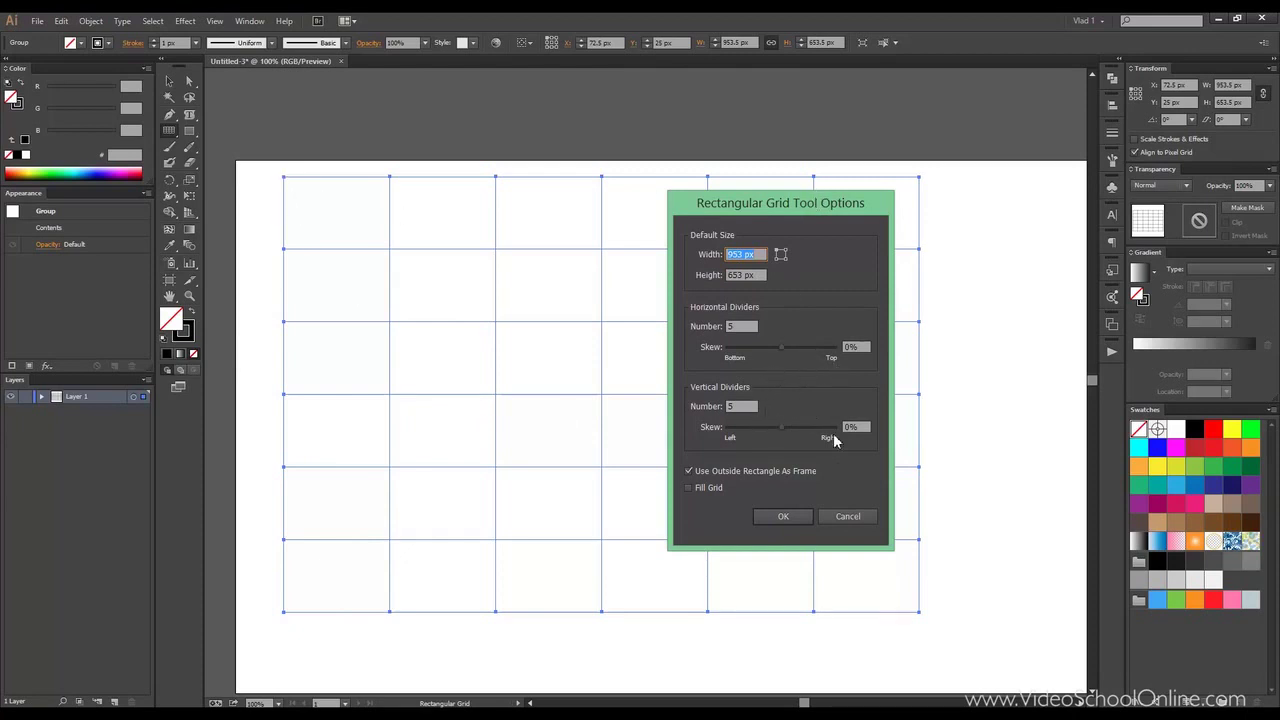
drag(782, 348, 824, 346)
click(783, 516)
mouse_move(833, 337)
mouse_down()
mouse_move(481, 253)
mouse_move(474, 299)
mouse_up()
drag(629, 220, 1005, 535)
drag(915, 566, 803, 525)
key(v)
click(816, 139)
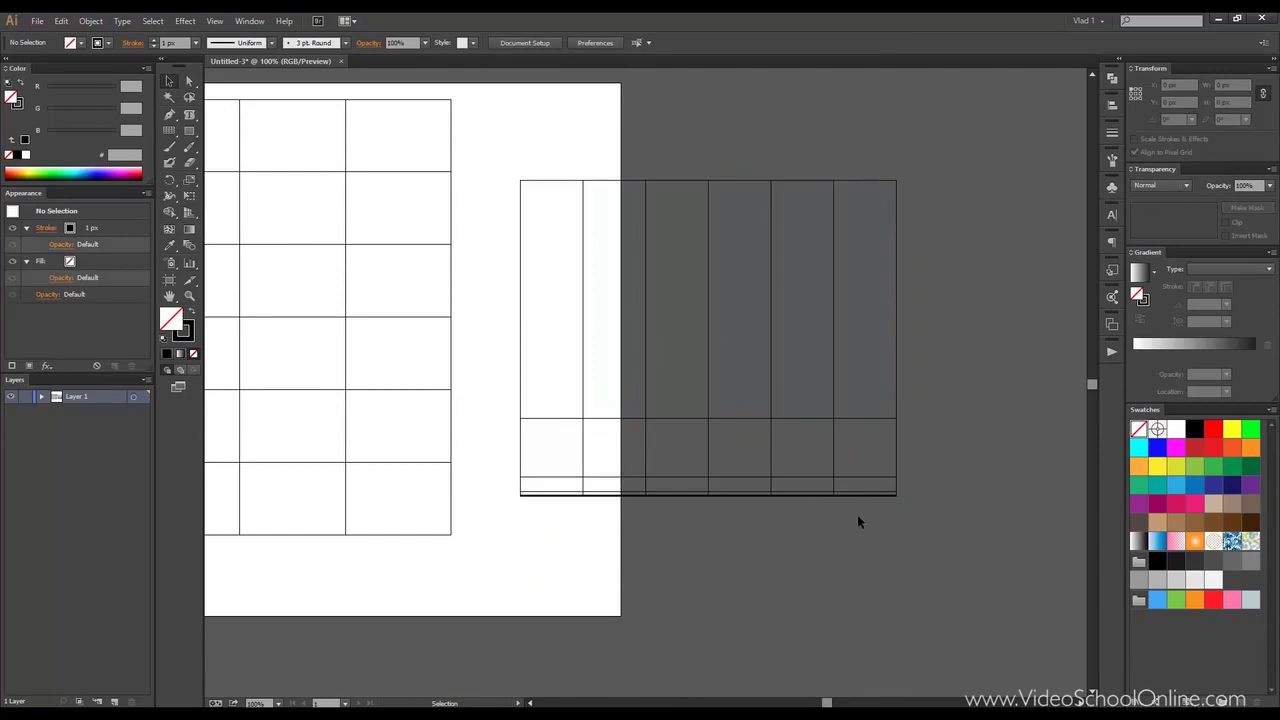
Select both rectangular grids and delete them.
scroll(858, 514, up, 5)
scroll(694, 423, down, 4)
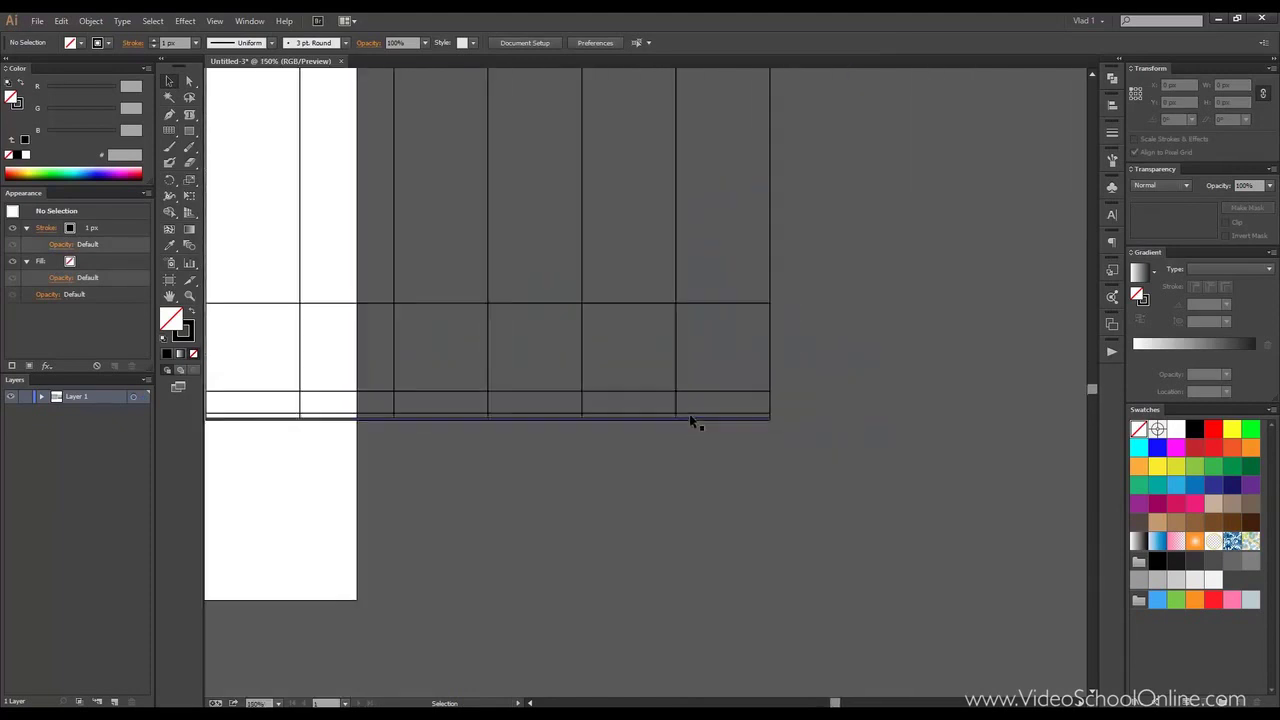
scroll(694, 423, down, 2)
scroll(608, 331, down, 1)
drag(486, 254, 600, 294)
scroll(600, 294, up, 1)
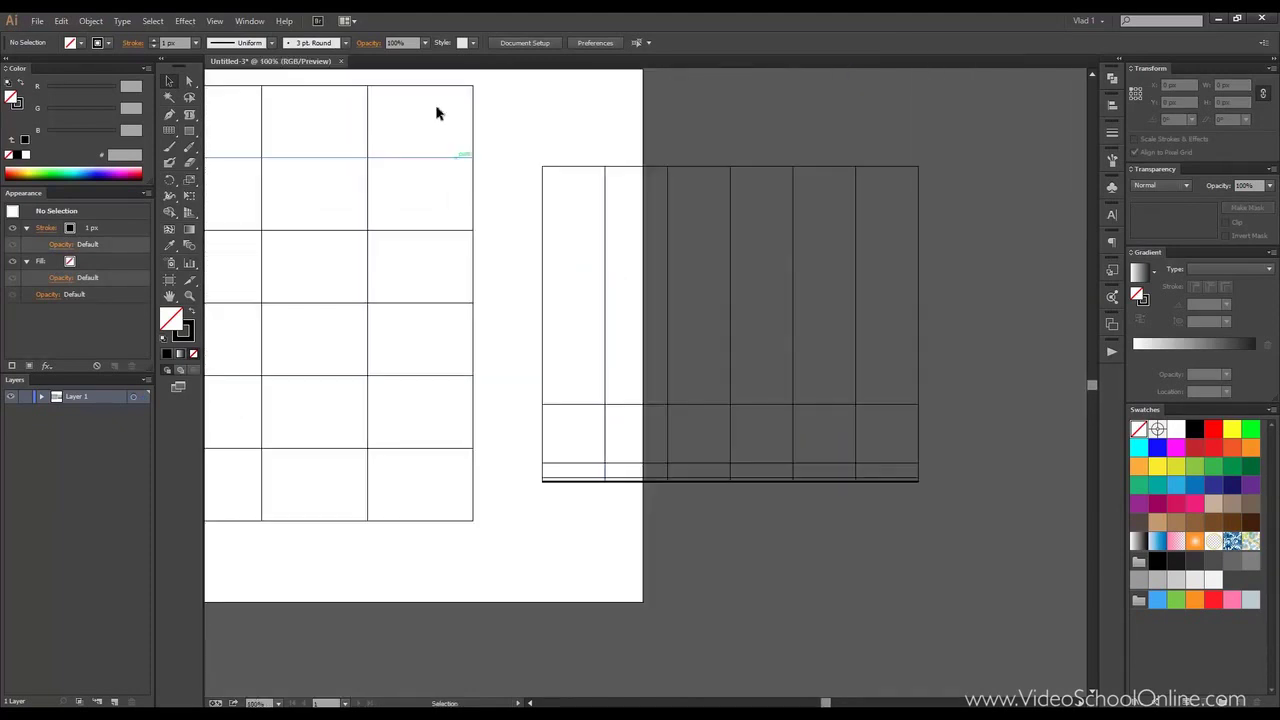
click(422, 88)
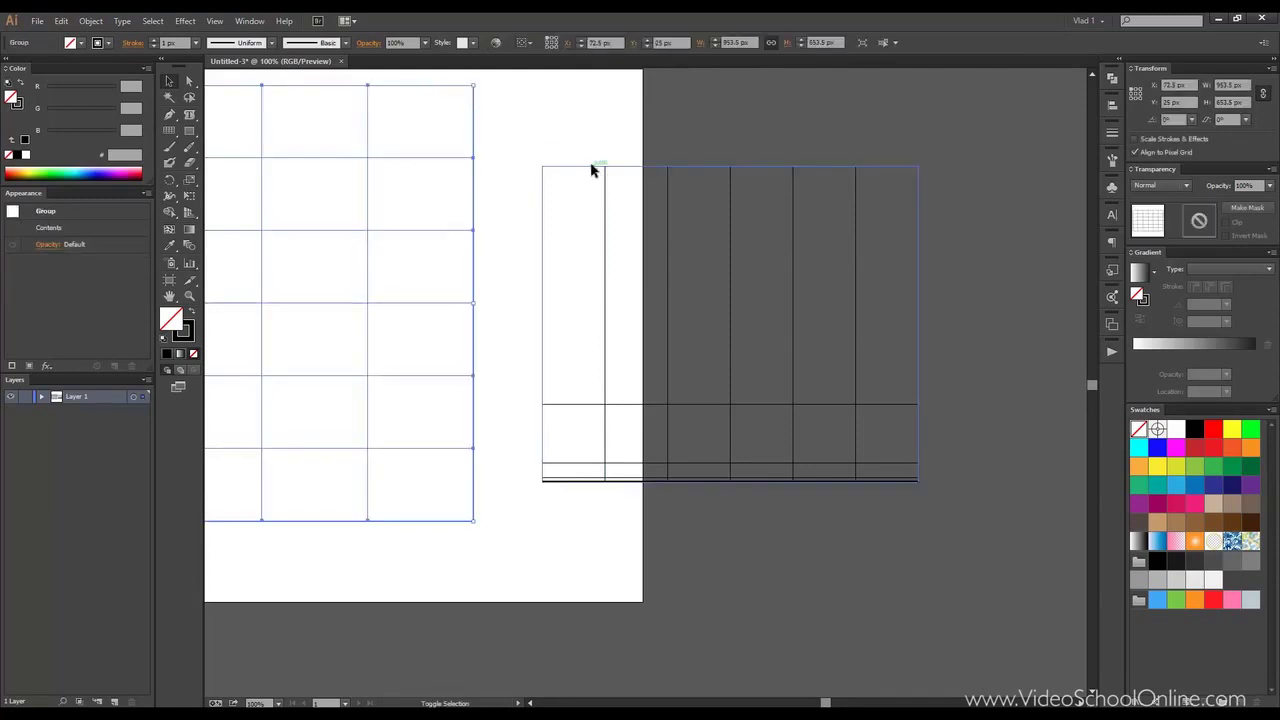
shift+click(590, 167)
key(Delete)
drag(289, 166, 770, 212)
Turn off Use Outside Rectangle As Frame for the Rectangular Grid tool and draw a grid about 833 by 506 px.
click(169, 129)
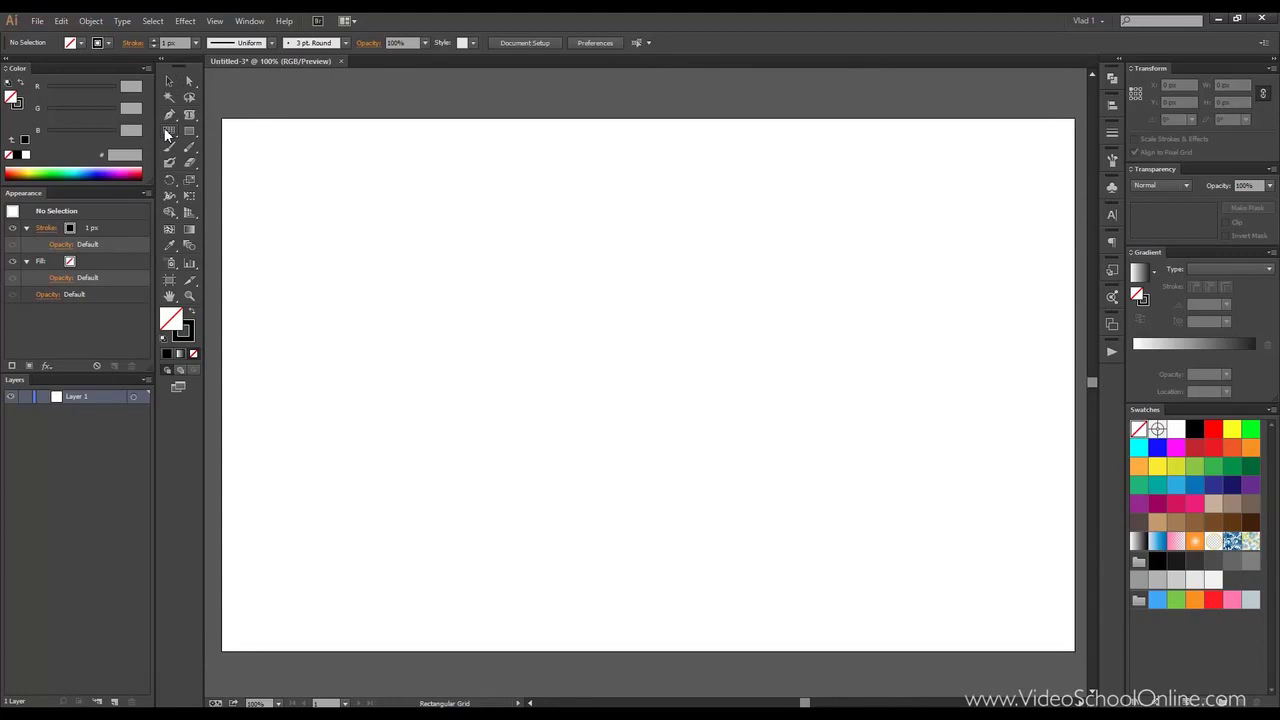
click(728, 440)
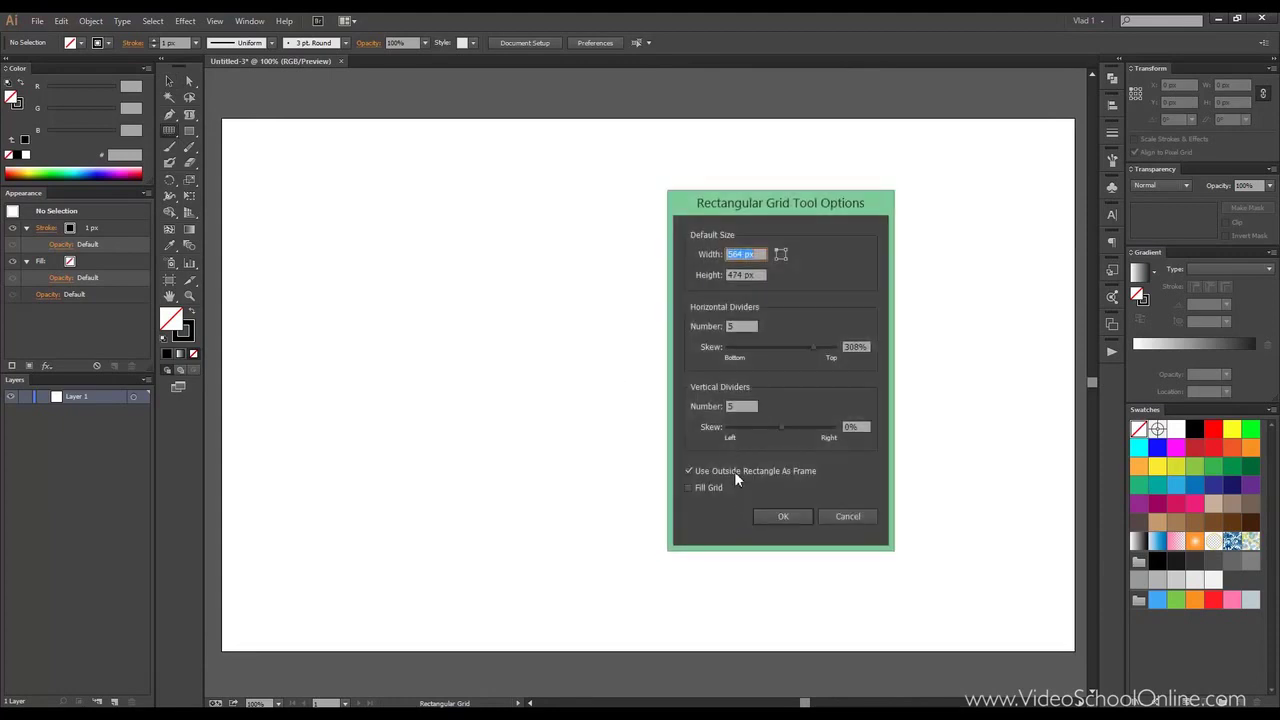
click(805, 477)
click(789, 521)
drag(340, 186, 896, 521)
Undo the rectangular grid just drawn.
click(169, 81)
click(426, 121)
key(ctrl+z)
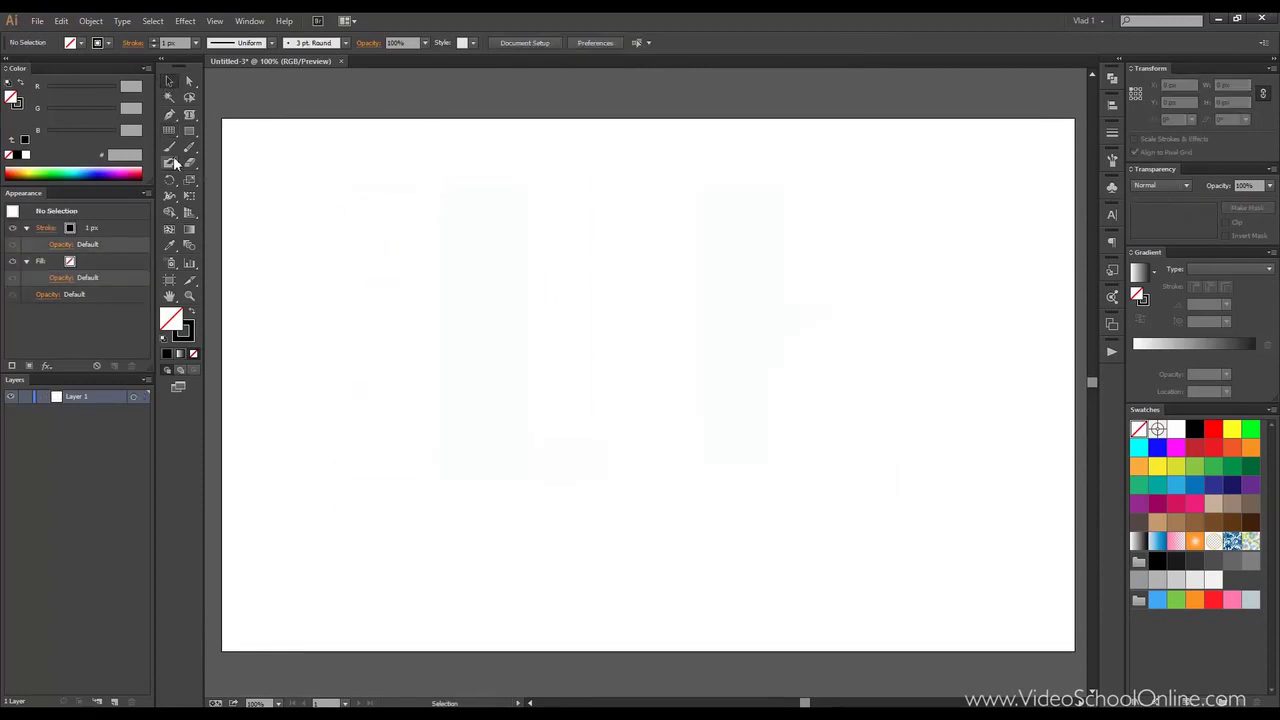
Review the Rectangular Grid tool's options, and draw a polar grid about 501 by 501 px in the middle of the artboard.
double_click(171, 131)
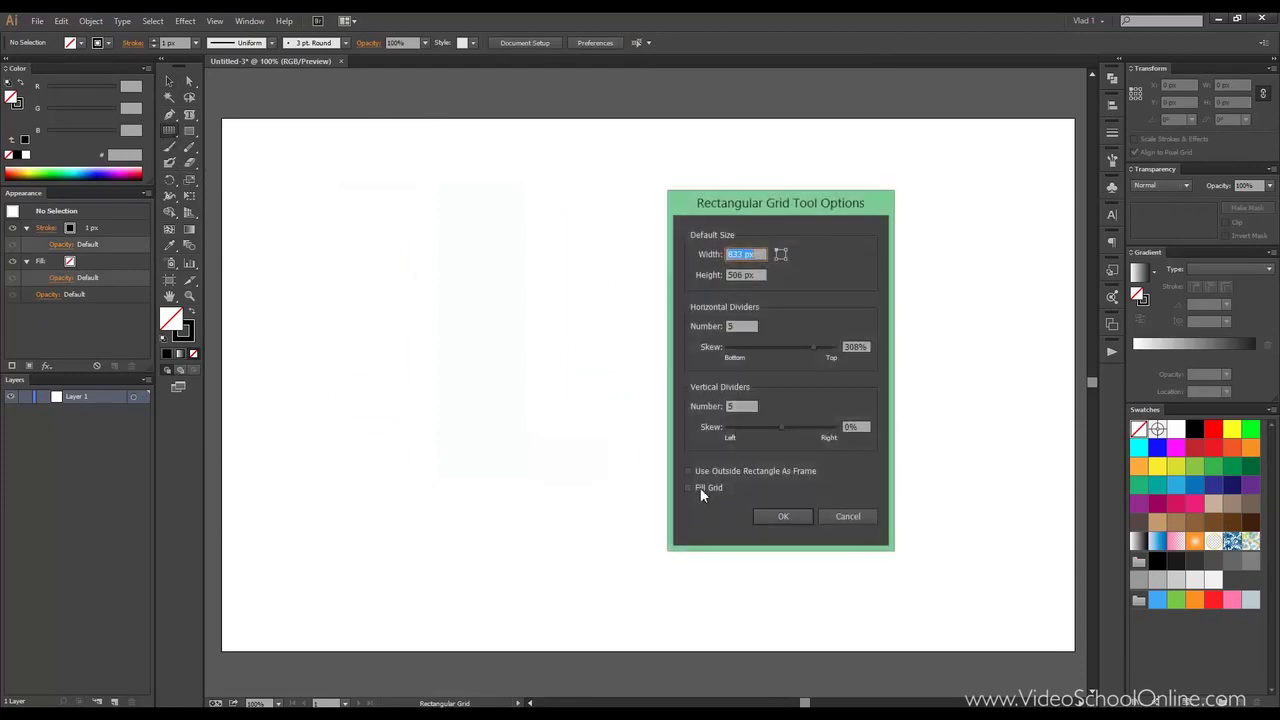
click(848, 517)
drag(166, 128, 221, 197)
drag(452, 235, 778, 561)
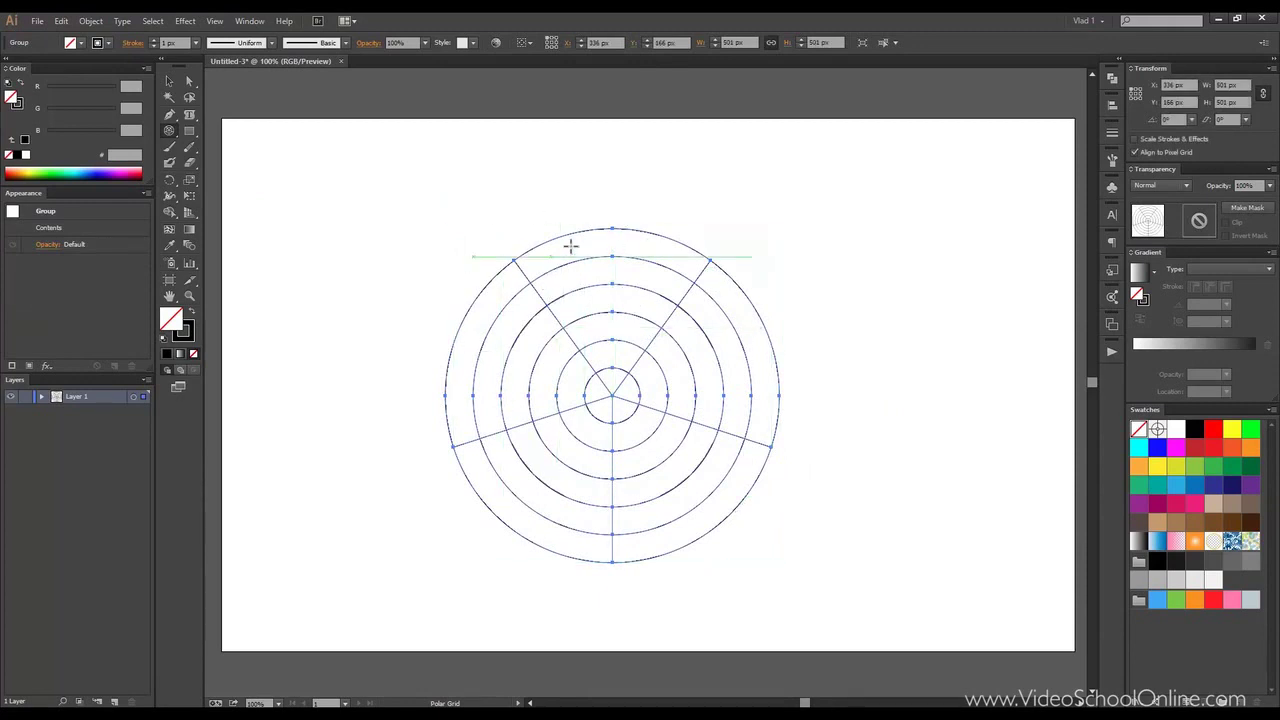
Set the Polar Grid tool's number of radial dividers to 0 and draw a grid about 292 by 292 px beside the first one.
double_click(170, 136)
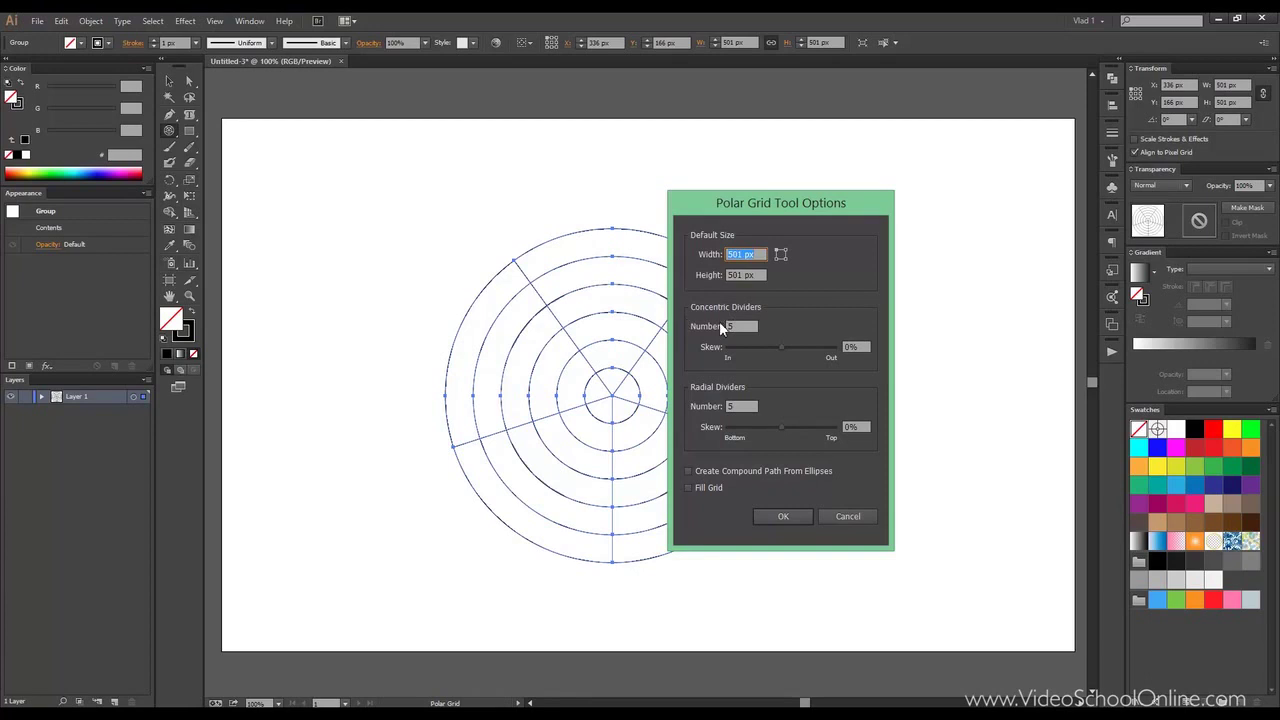
drag(755, 204, 895, 169)
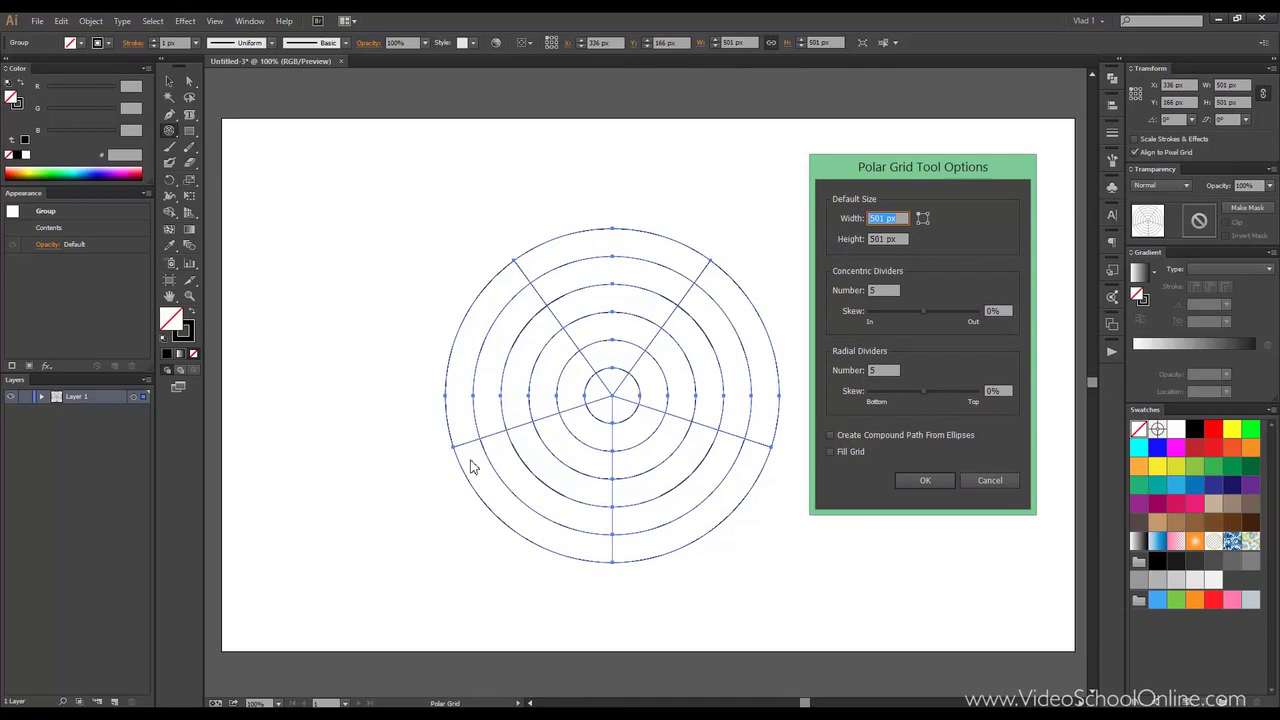
double_click(887, 370)
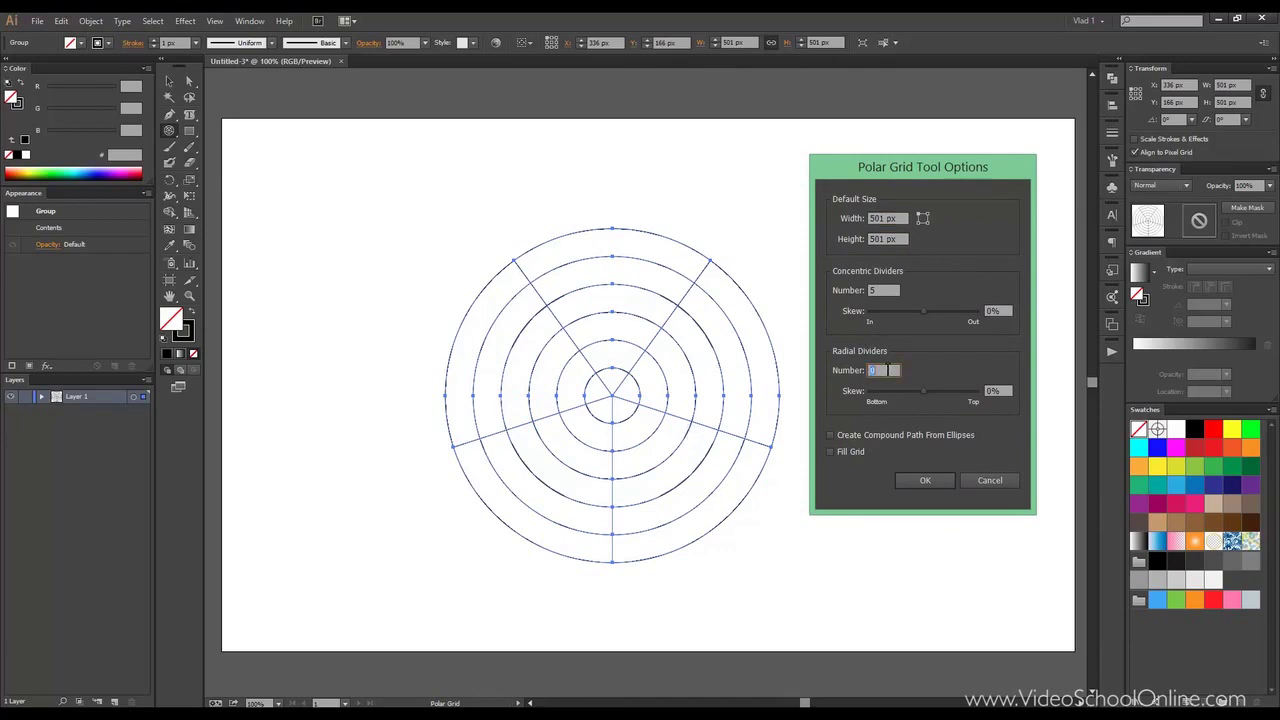
click(925, 481)
drag(848, 234, 1040, 428)
Move the small grid of concentric circles up into the artboard's upper-right area and deselect it.
click(169, 80)
click(869, 177)
drag(979, 246, 890, 146)
click(546, 209)
Set the Polar Grid tool to 0 concentric and 10 radial dividers and draw a grid about 176 by 176 px in the artboard's upper-left area.
scroll(583, 207, left, 3)
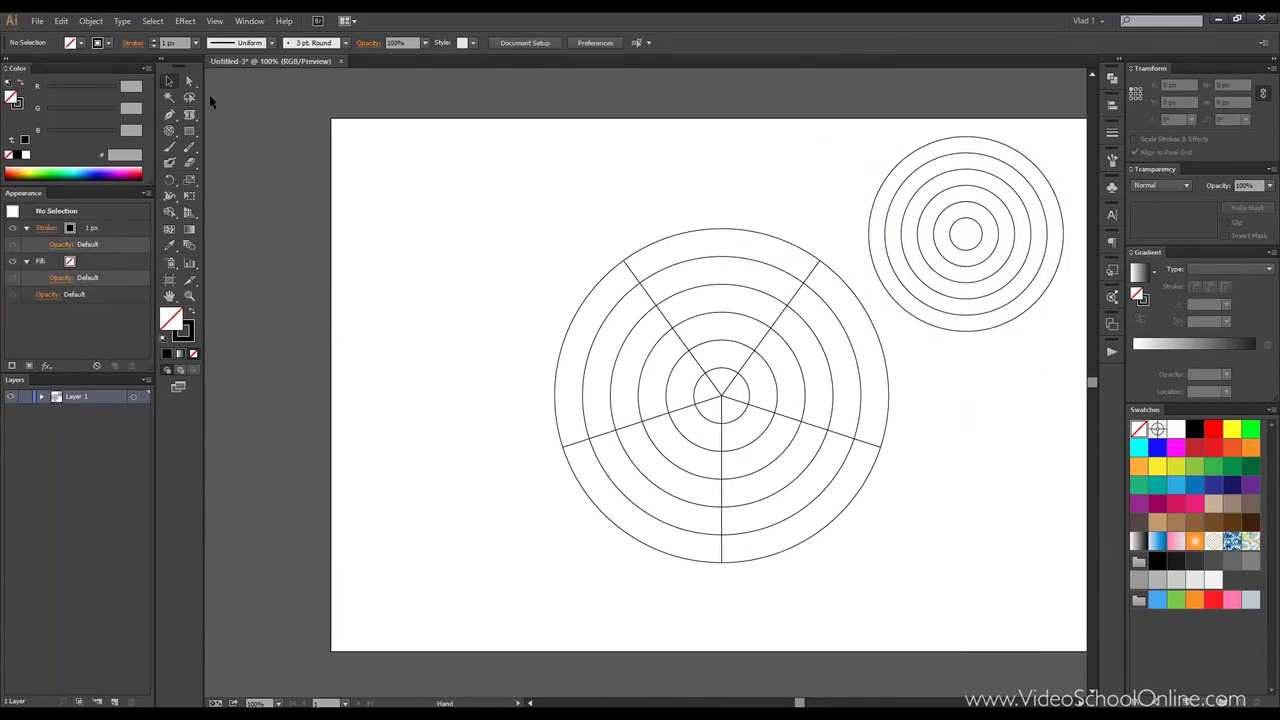
click(169, 130)
click(563, 229)
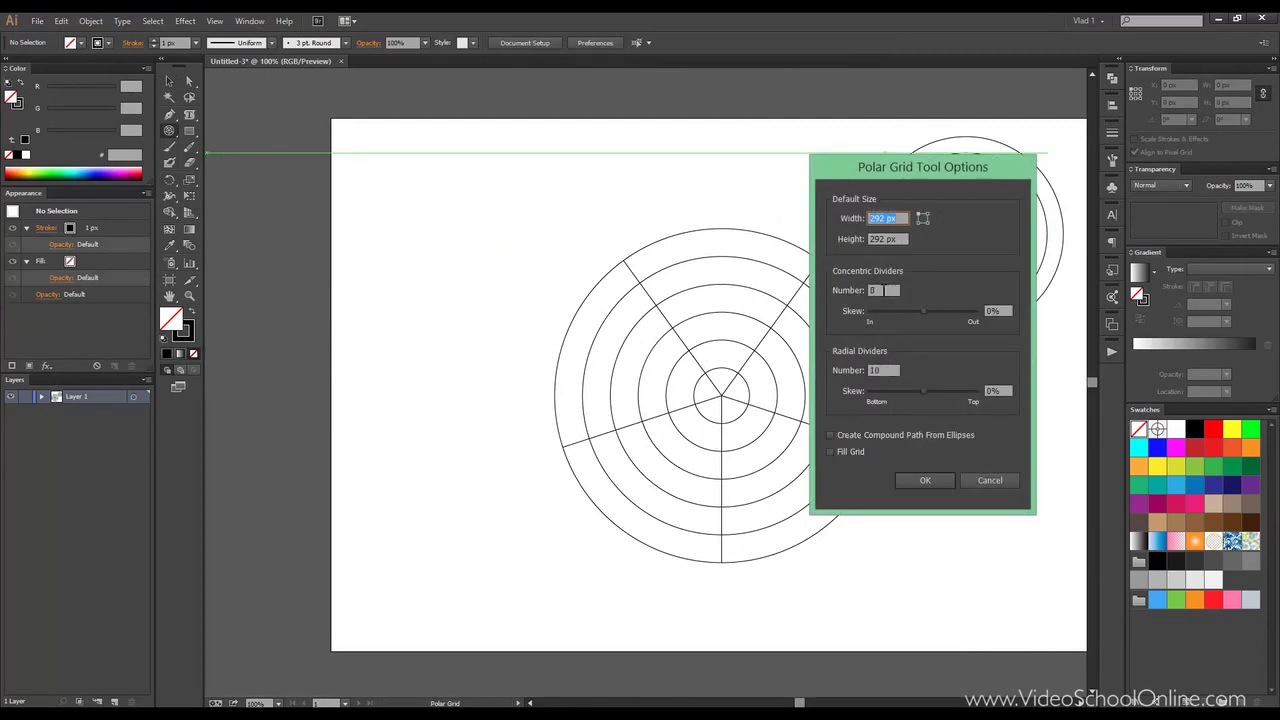
click(926, 480)
drag(458, 200, 570, 308)
click(170, 88)
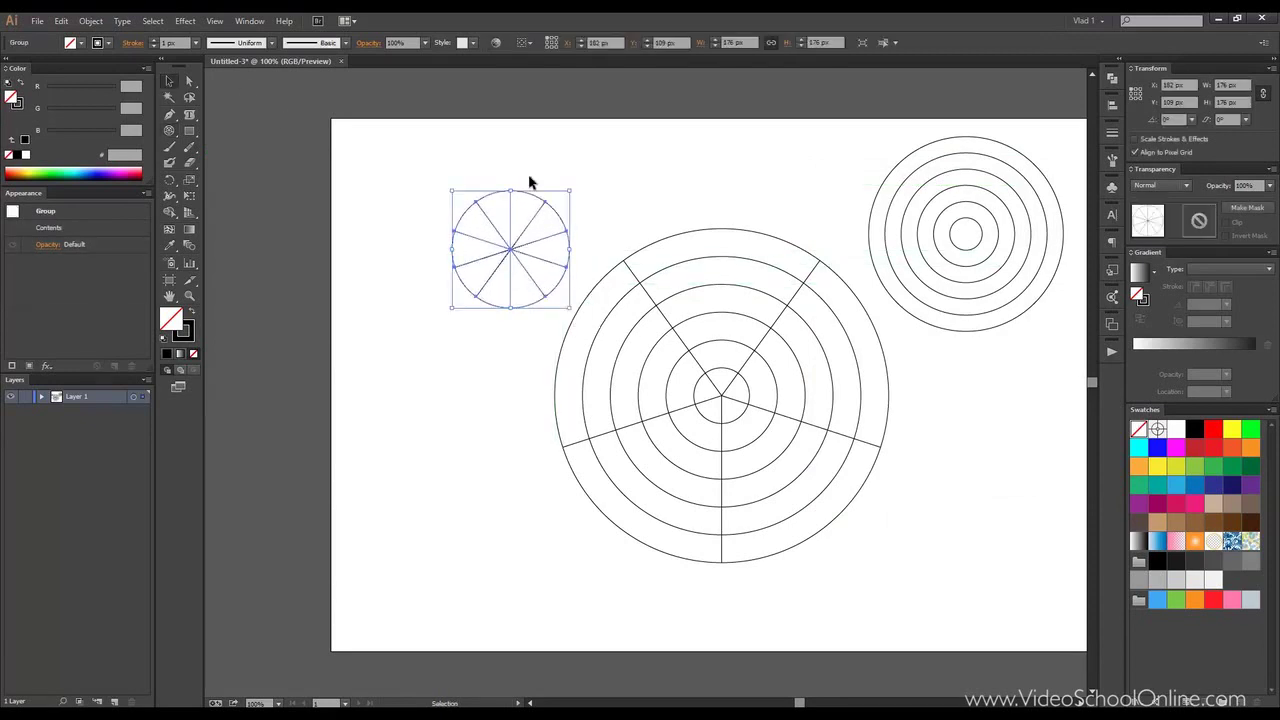
Move the ten-spoke polar grid slightly up and to the left, and ungroup it.
click(528, 177)
scroll(500, 195, up, 5)
drag(513, 189, 491, 151)
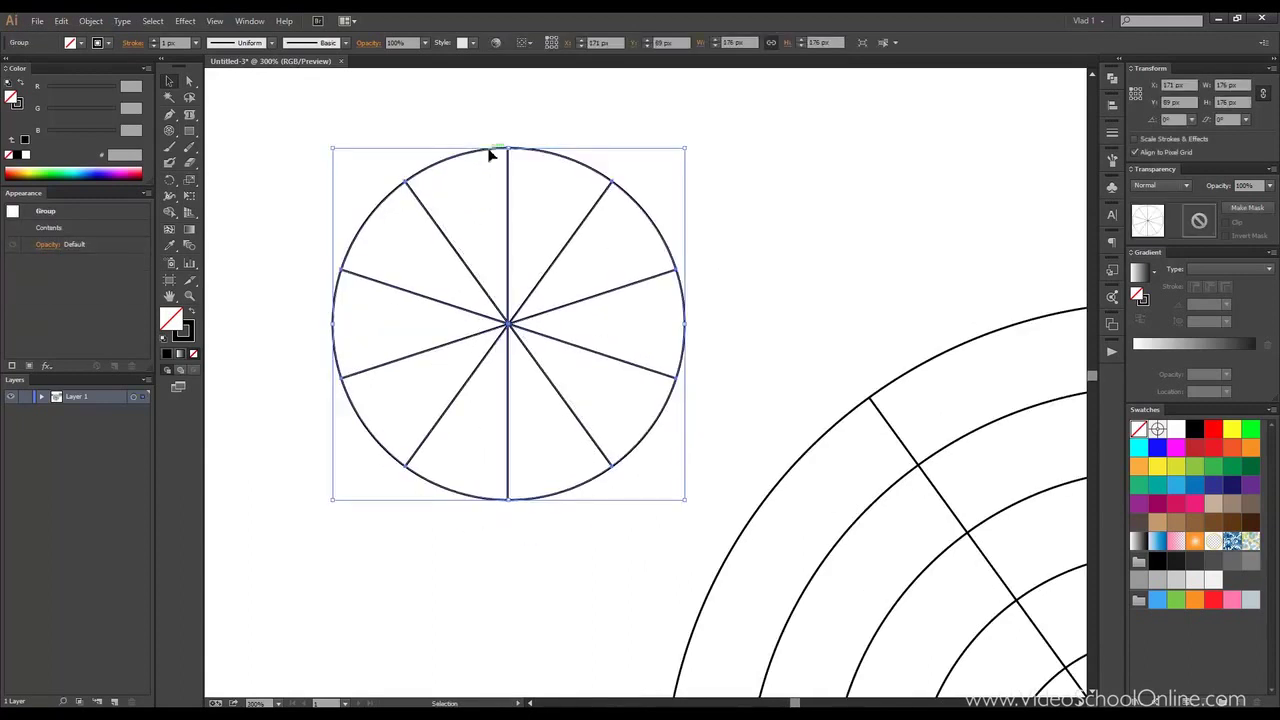
right_click(490, 151)
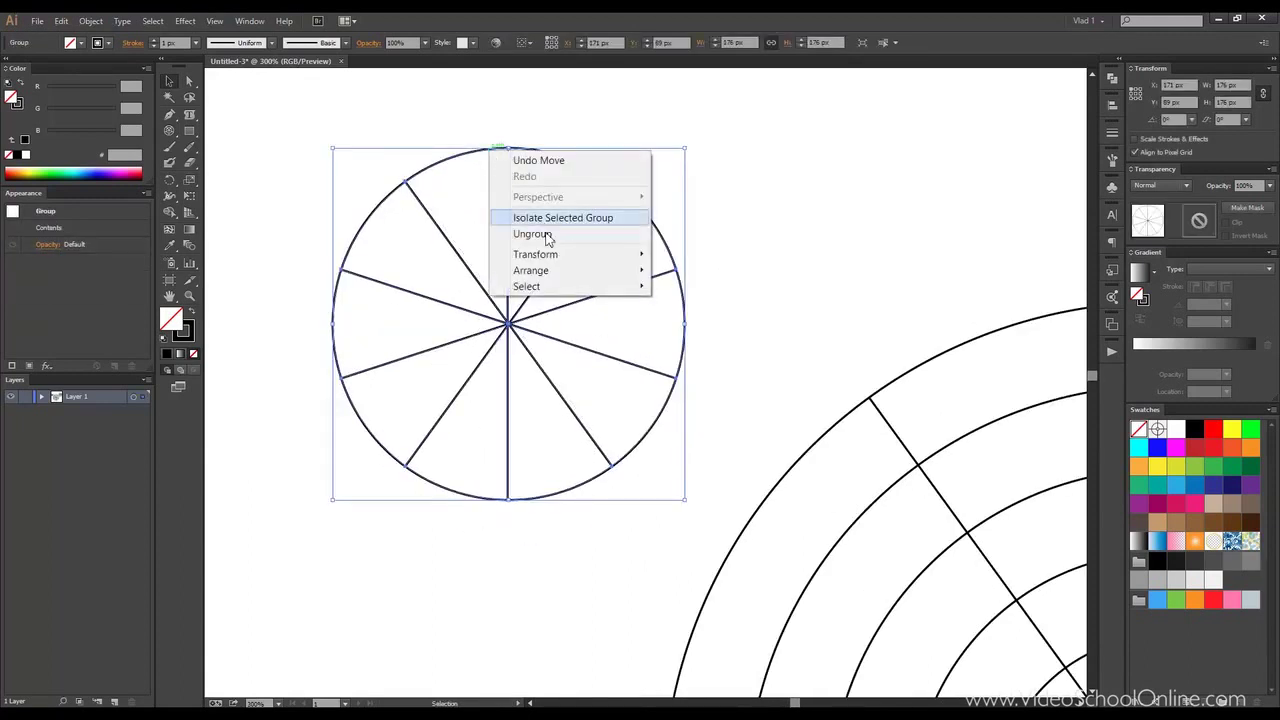
click(532, 233)
Pull the outer circle away from the ten radial lines and delete it.
click(565, 163)
drag(565, 163, 838, 134)
key(Delete)
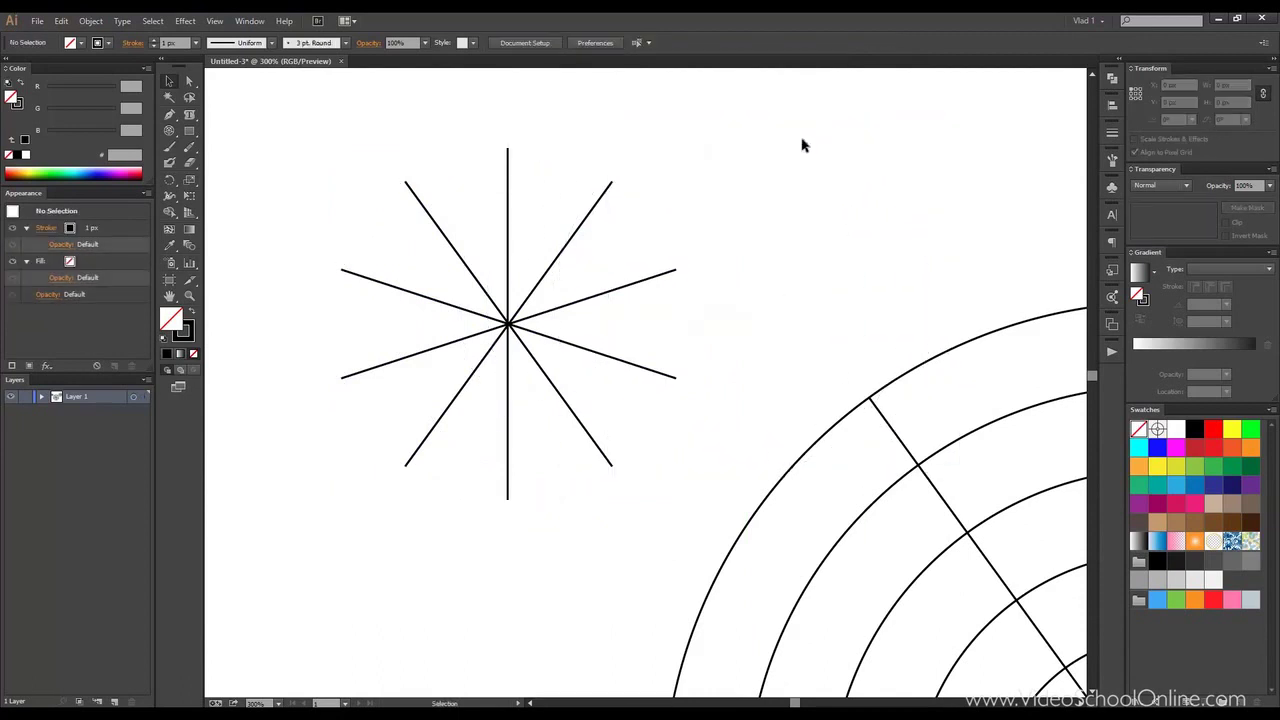
scroll(757, 143, down, 1)
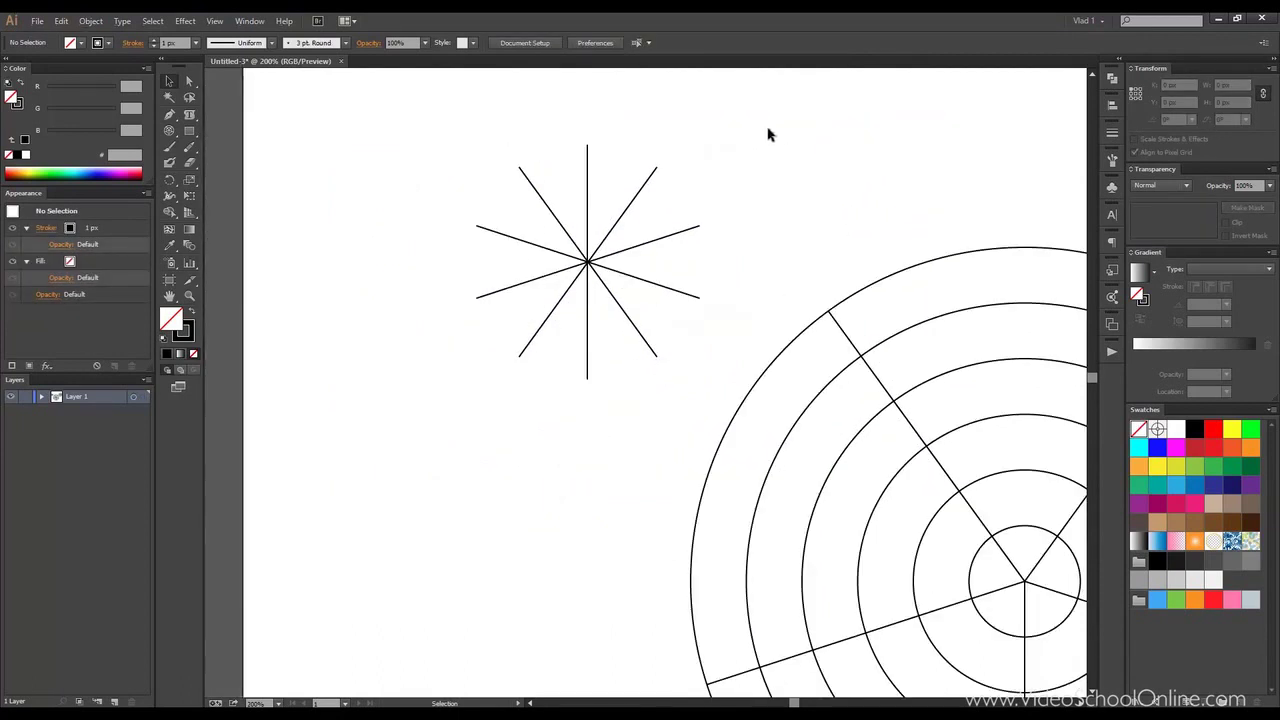
drag(757, 129, 640, 180)
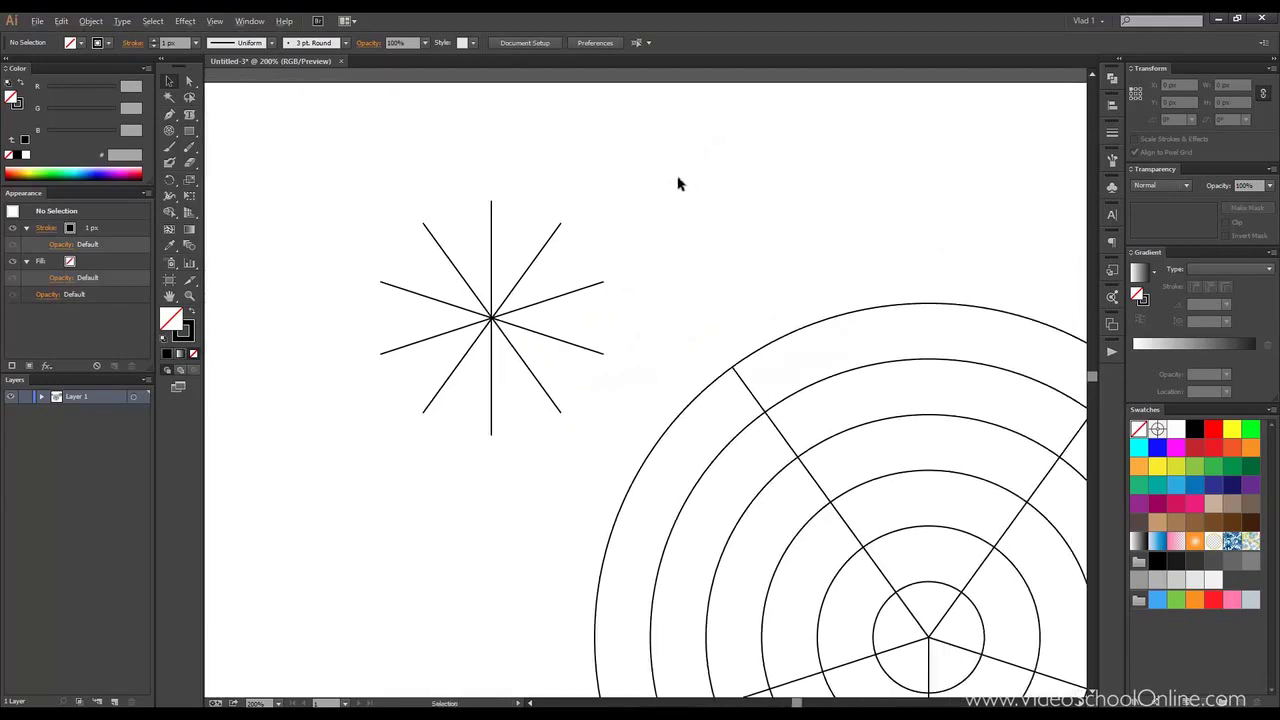
drag(623, 254, 650, 255)
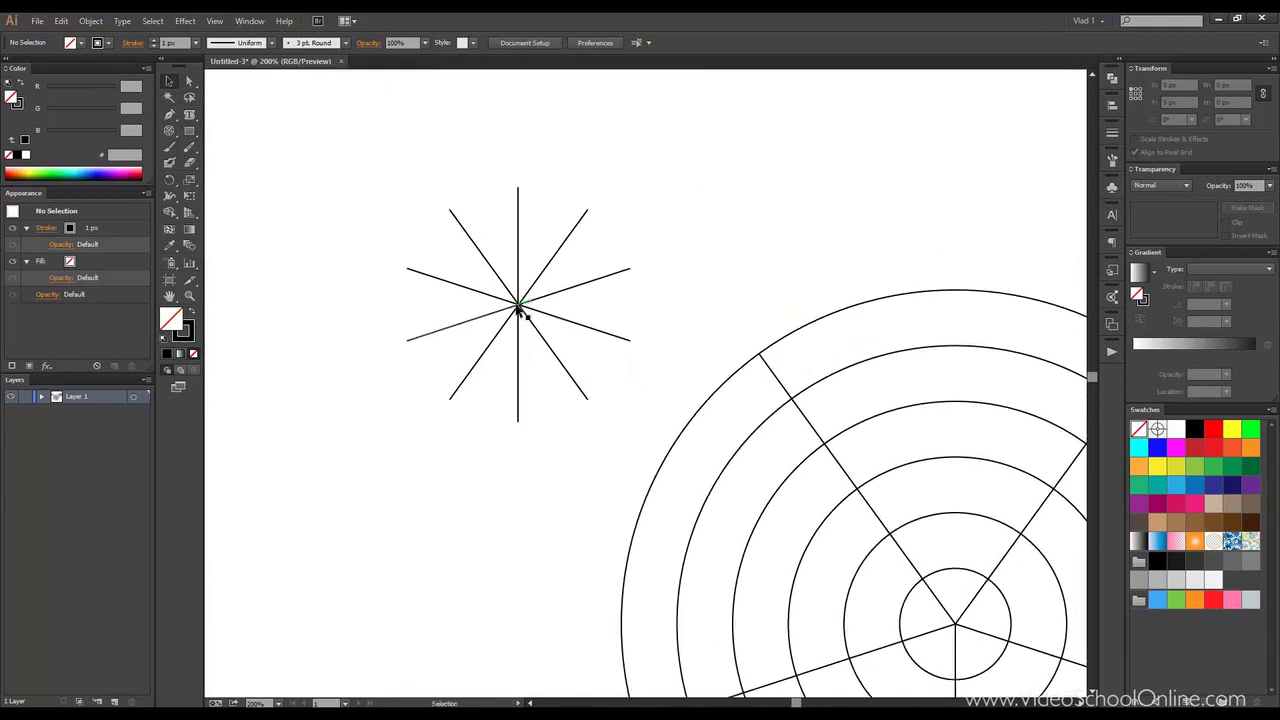